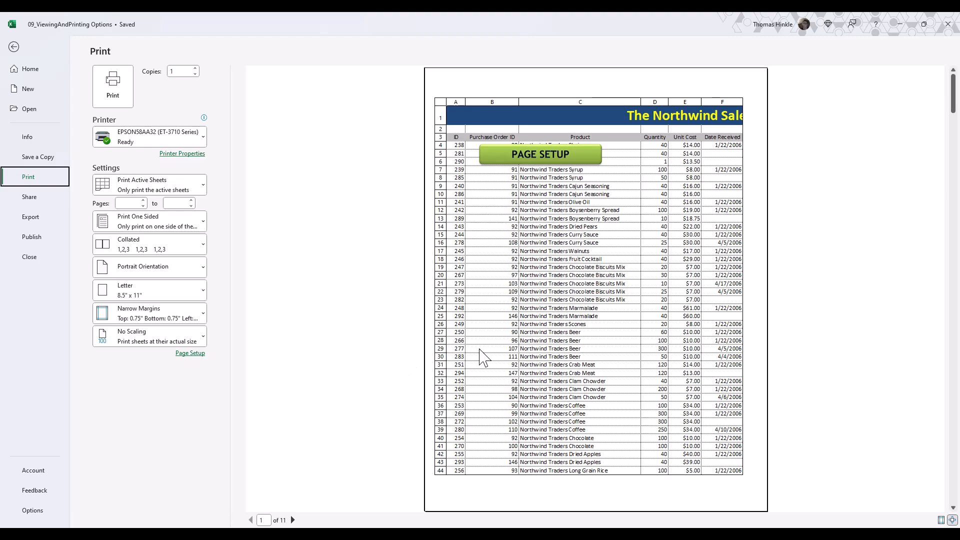
# Page forward and back through the print preview of the sales summary sheet.
pyautogui.click(412, 399)
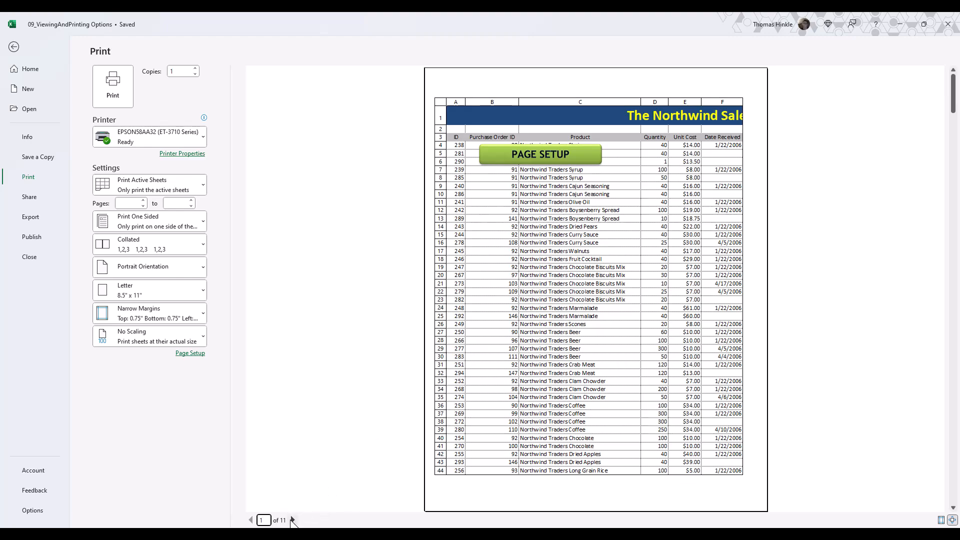
pyautogui.click(293, 520)
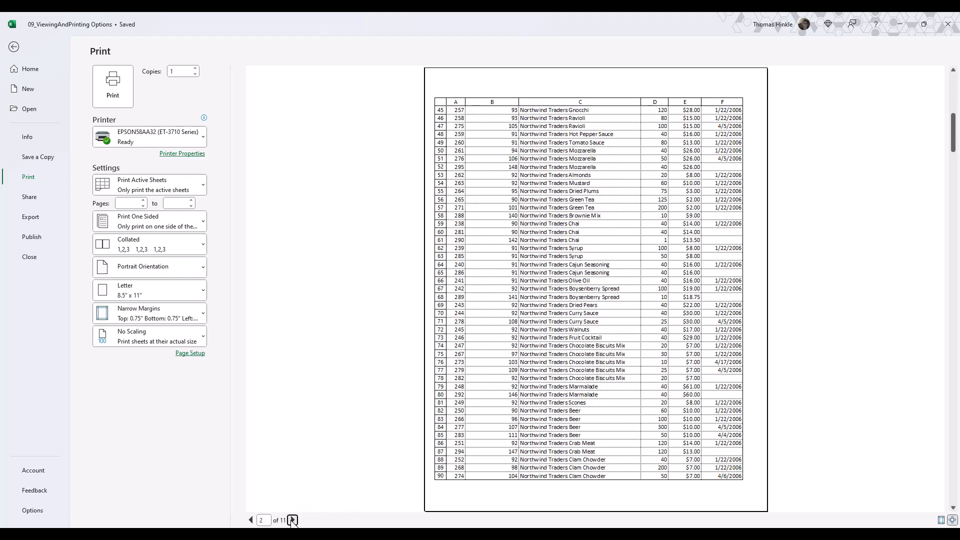
pyautogui.click(293, 519)
pyautogui.click(292, 520)
pyautogui.click(293, 520)
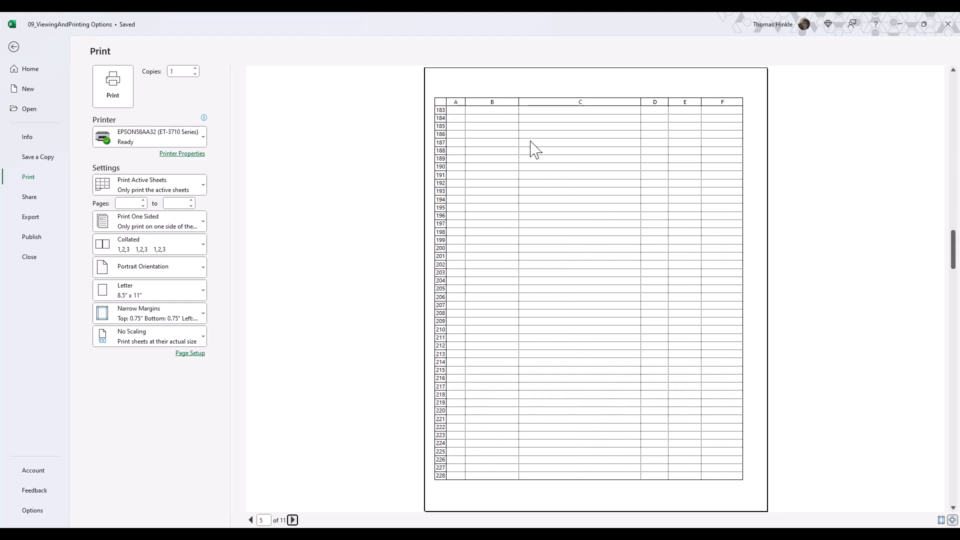
pyautogui.click(292, 520)
pyautogui.click(293, 520)
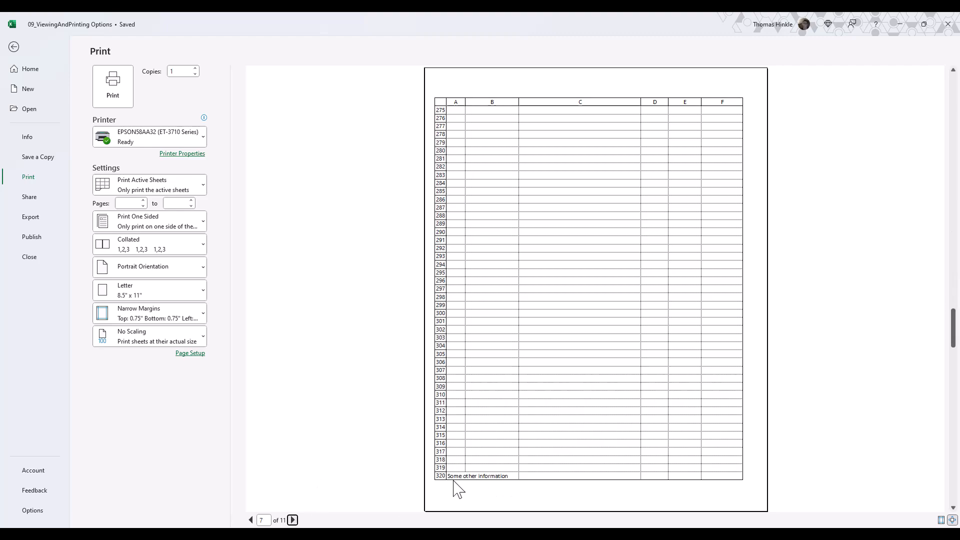
pyautogui.click(292, 520)
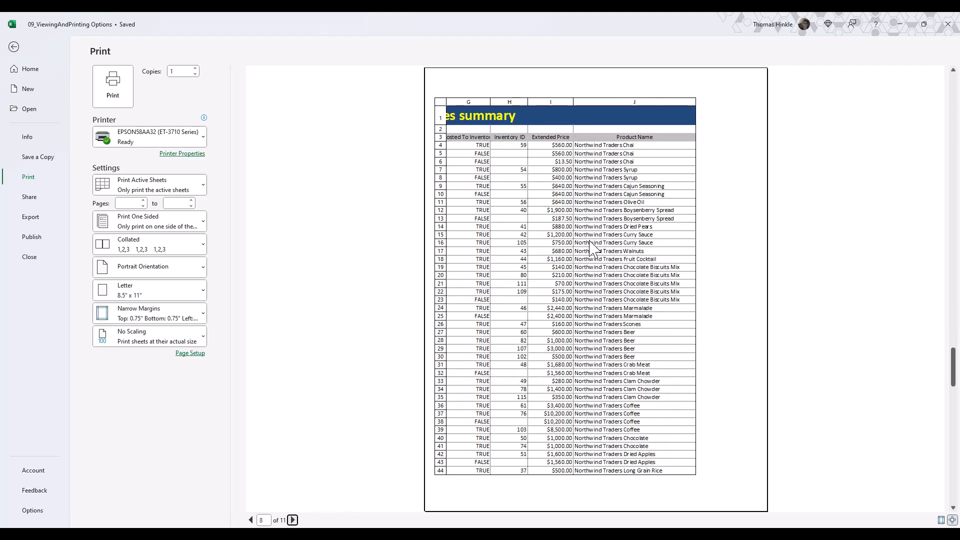
pyautogui.click(293, 520)
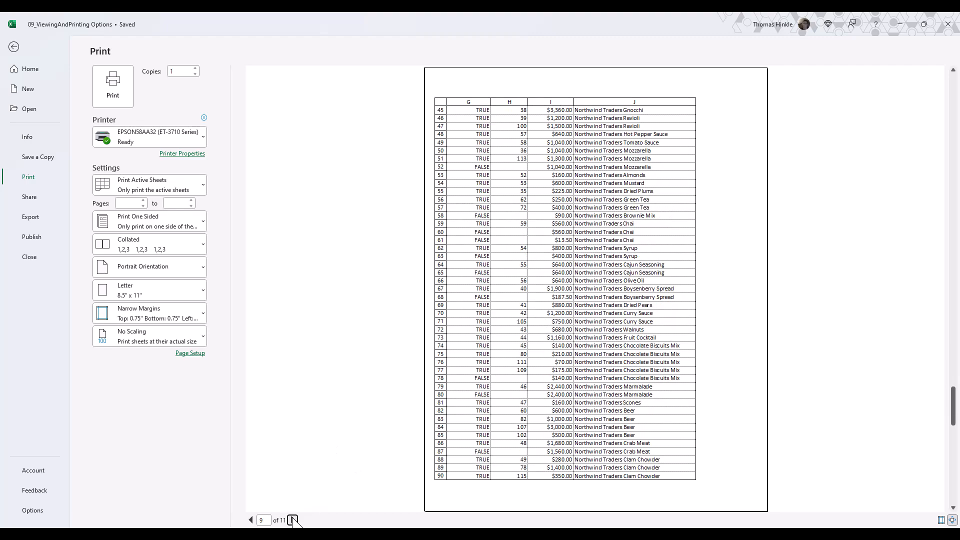
pyautogui.click(251, 520)
pyautogui.click(251, 521)
pyautogui.click(251, 520)
pyautogui.click(251, 521)
pyautogui.click(250, 521)
pyautogui.click(251, 520)
pyautogui.click(251, 520)
pyautogui.click(251, 520)
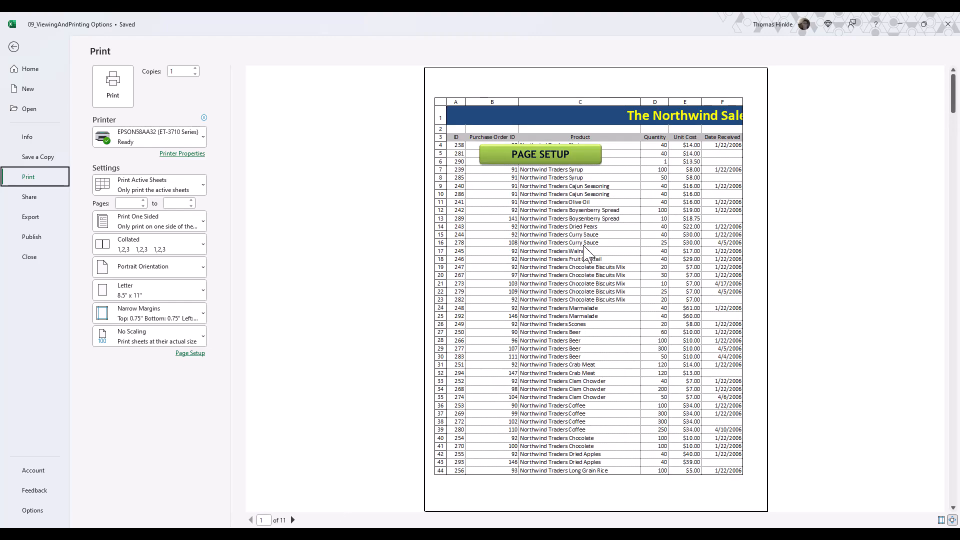
# Leave the print preview and check how far down the worksheet the content extends.
pyautogui.click(17, 50)
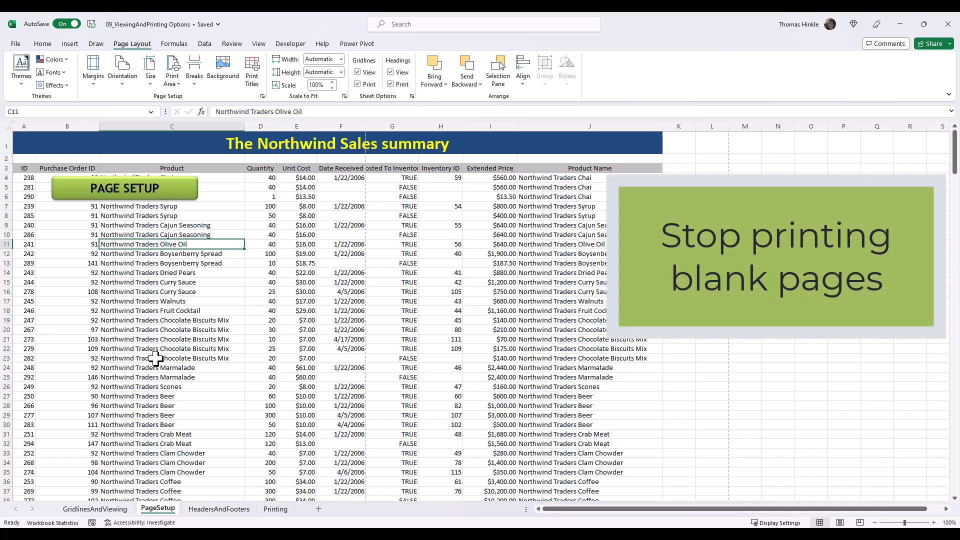
pyautogui.click(27, 358)
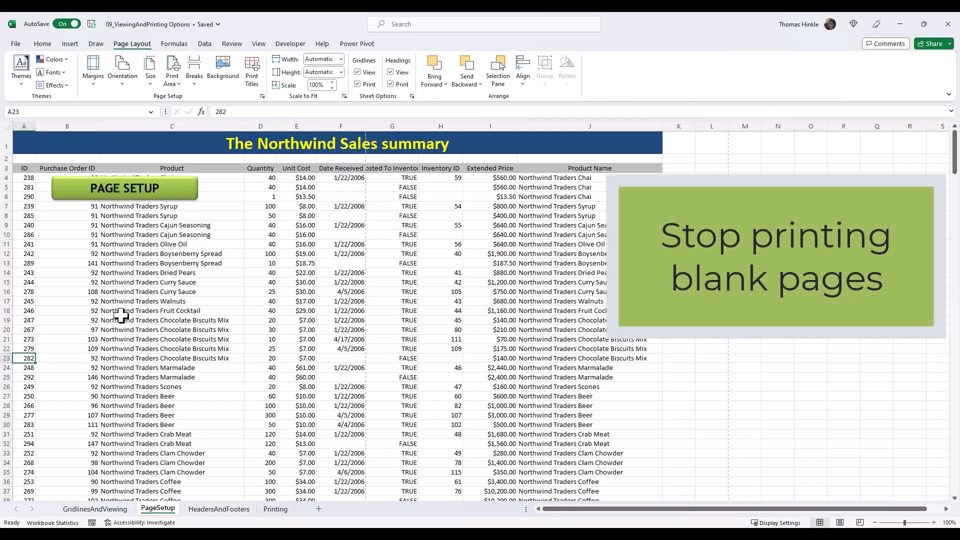
pyautogui.hotkey('ctrl', 'Down')
pyautogui.hotkey('ctrl', 'Down')
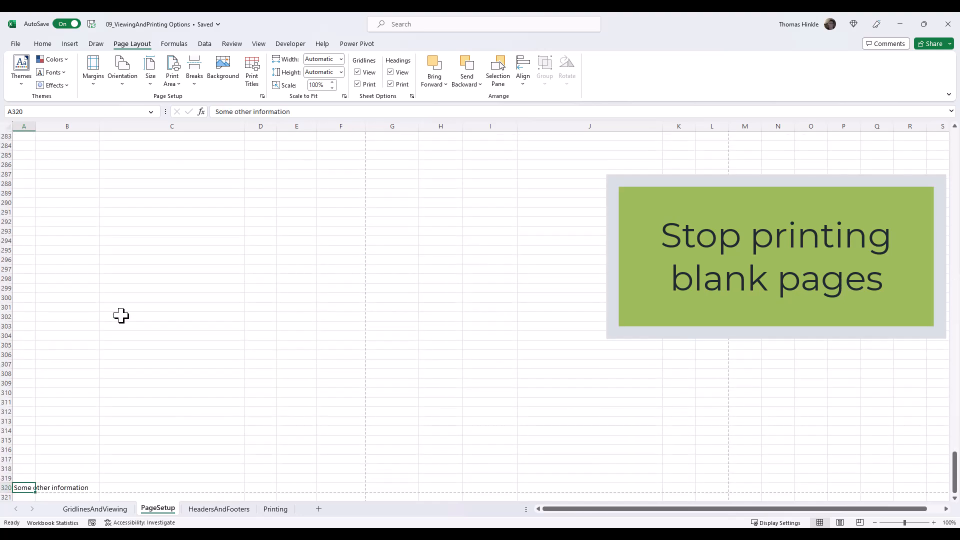
pyautogui.scroll(-1, 122, 315)
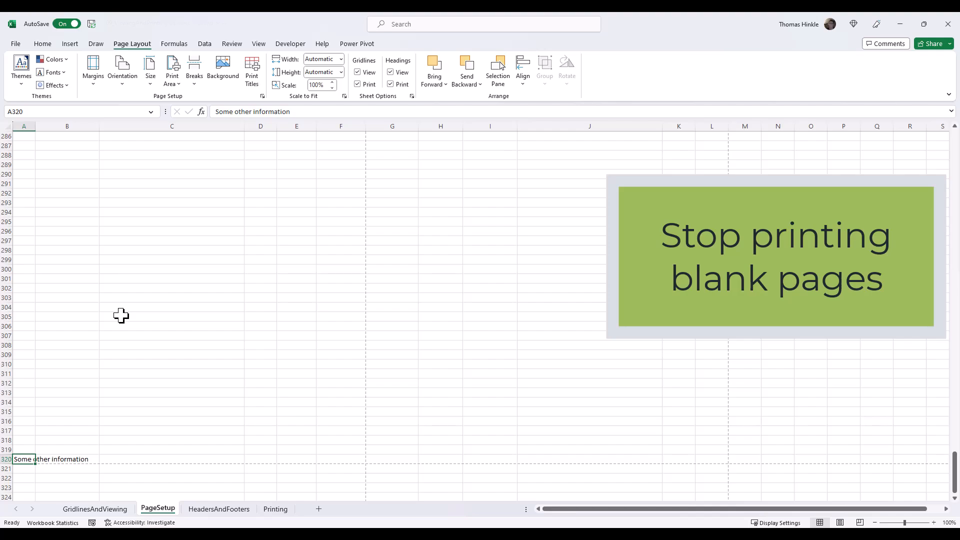
pyautogui.hotkey('ctrl', 'Home')
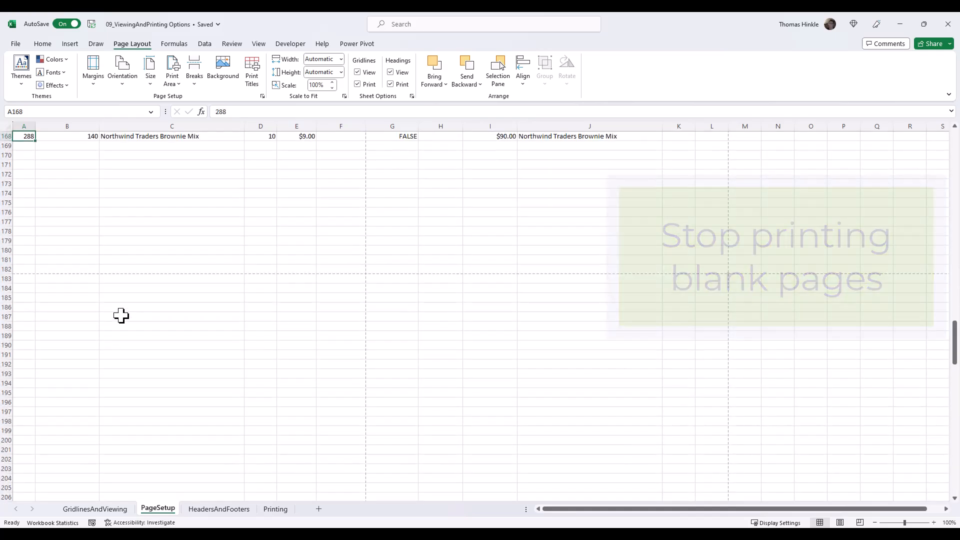
pyautogui.hotkey('ctrl', 'Home')
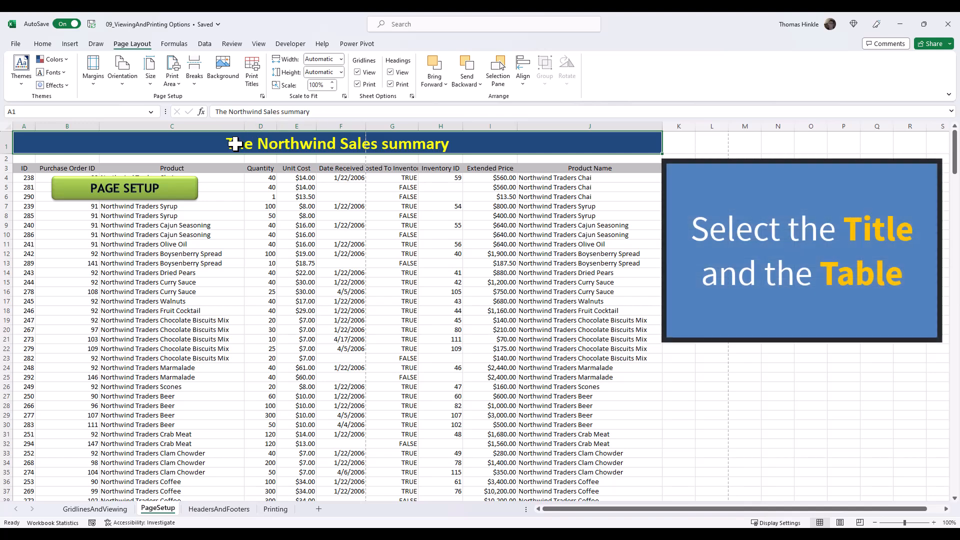
# Select the title and the whole table from A1 downward and set it as the print area.
pyautogui.hotkey('shift', 'Down')
pyautogui.hotkey('shift', 'Down')
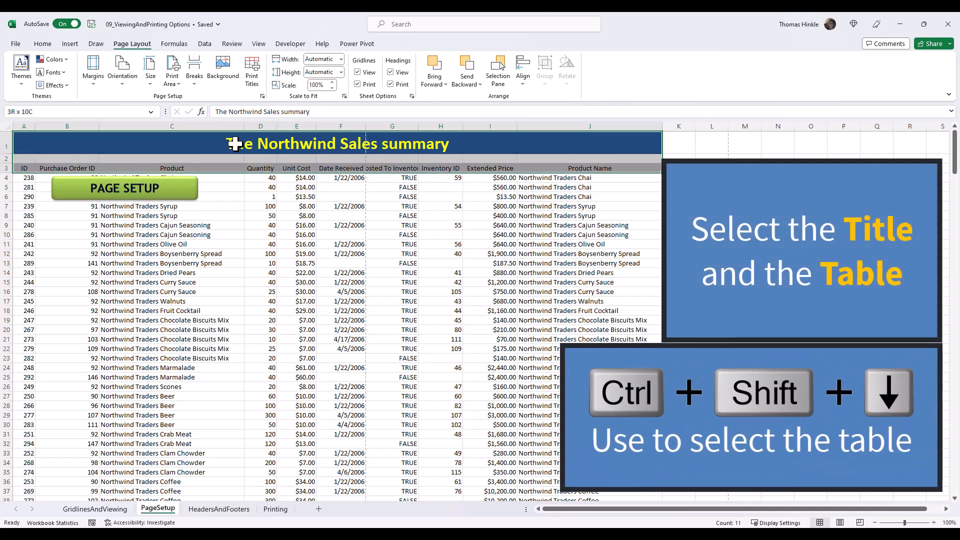
pyautogui.hotkey('ctrl', 'shift', 'Down')
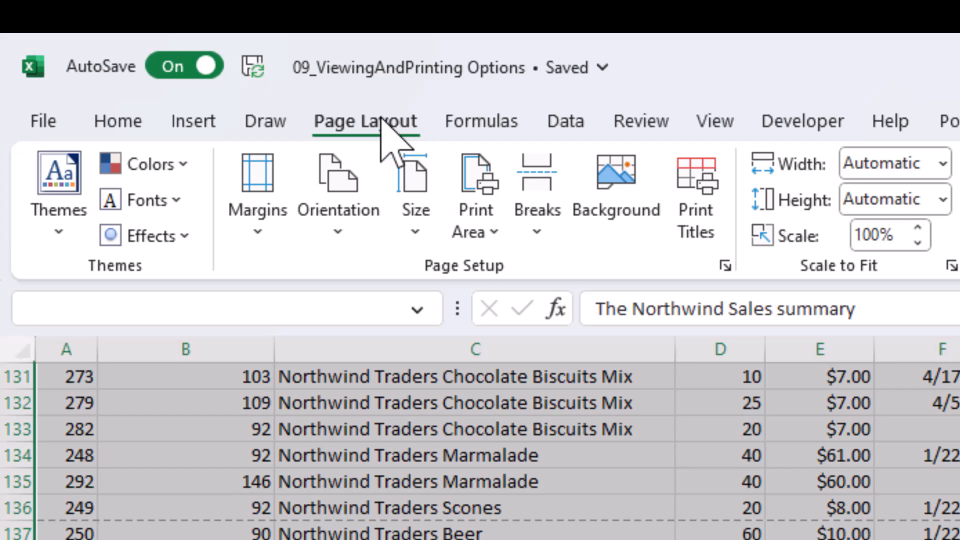
pyautogui.click(484, 235)
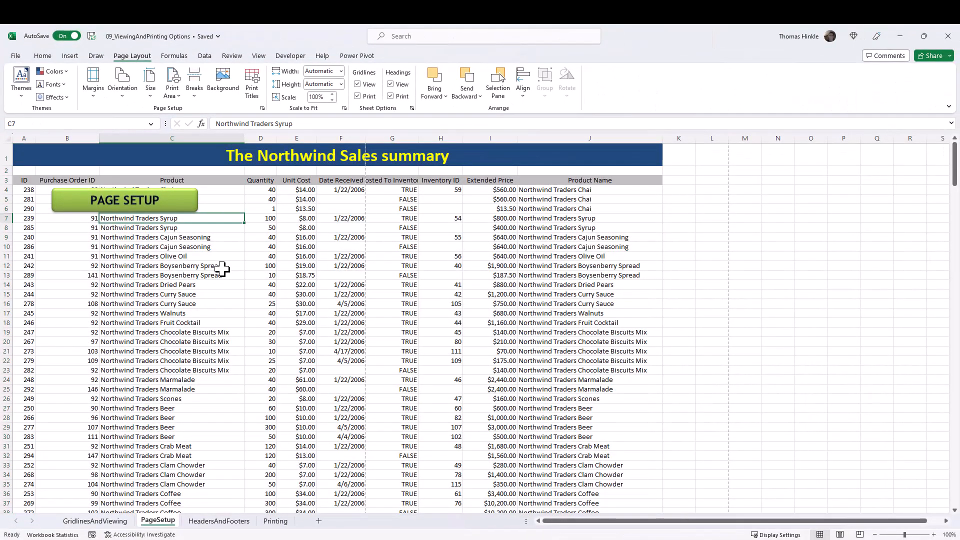
# Open the print preview and page through the printout of the new print area.
pyautogui.click(11, 56)
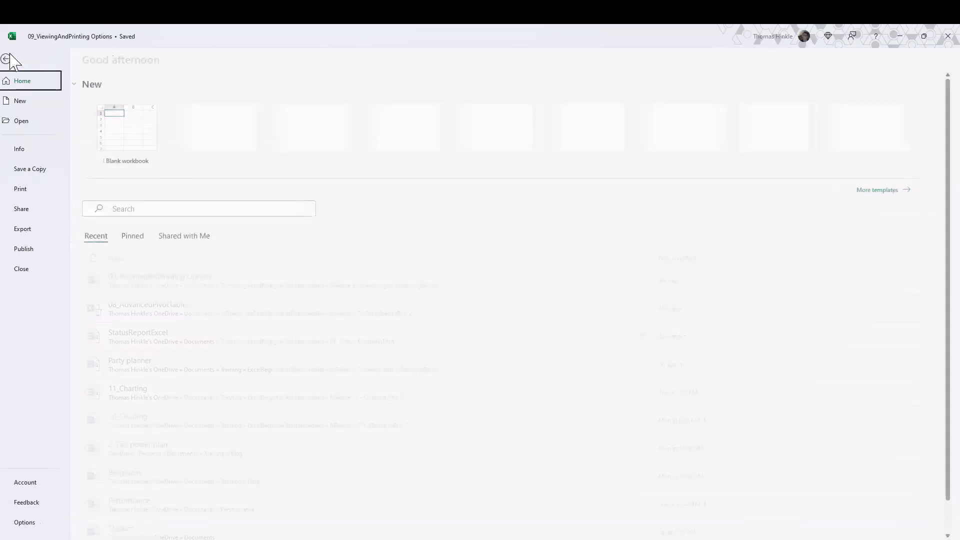
pyautogui.click(30, 191)
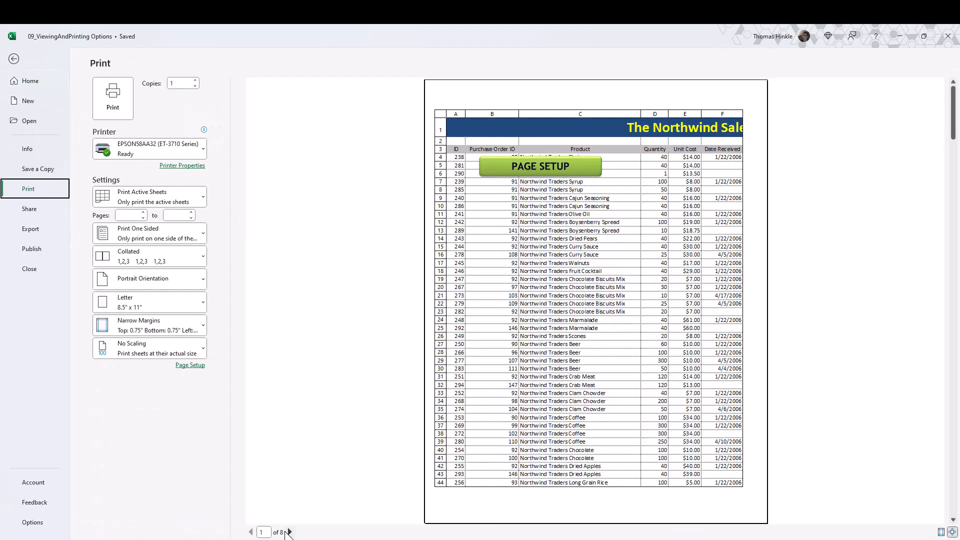
pyautogui.click(289, 532)
pyautogui.click(289, 532)
pyautogui.click(289, 532)
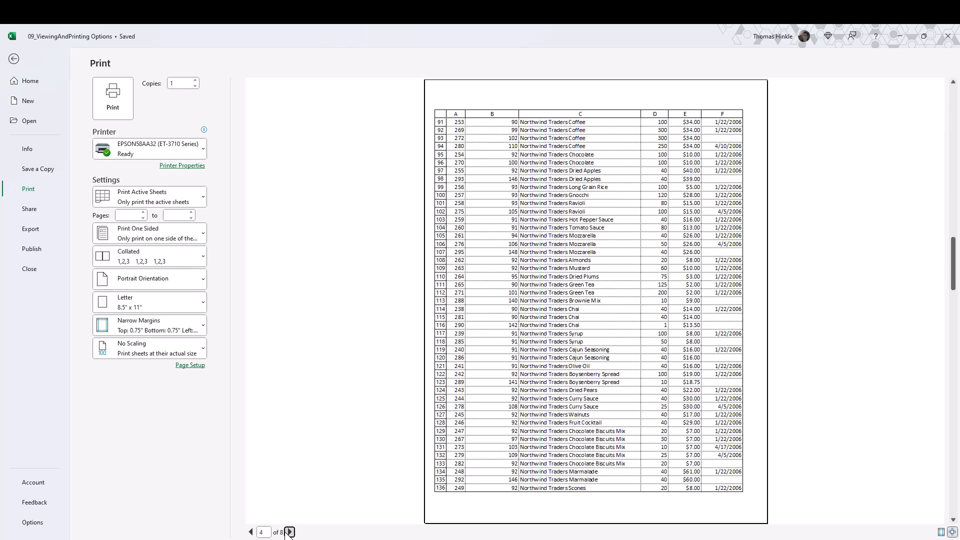
pyautogui.click(290, 532)
pyautogui.click(290, 532)
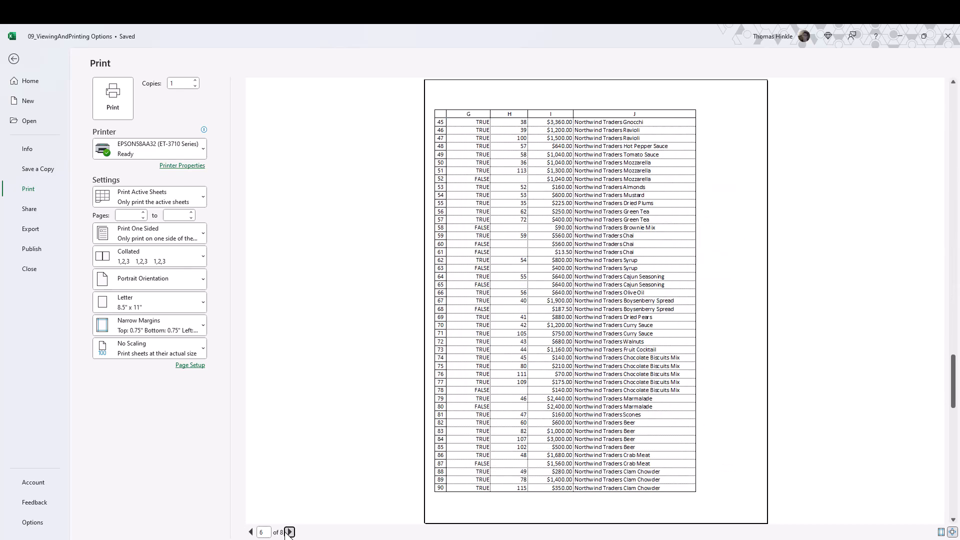
pyautogui.click(290, 532)
pyautogui.click(252, 531)
pyautogui.click(252, 532)
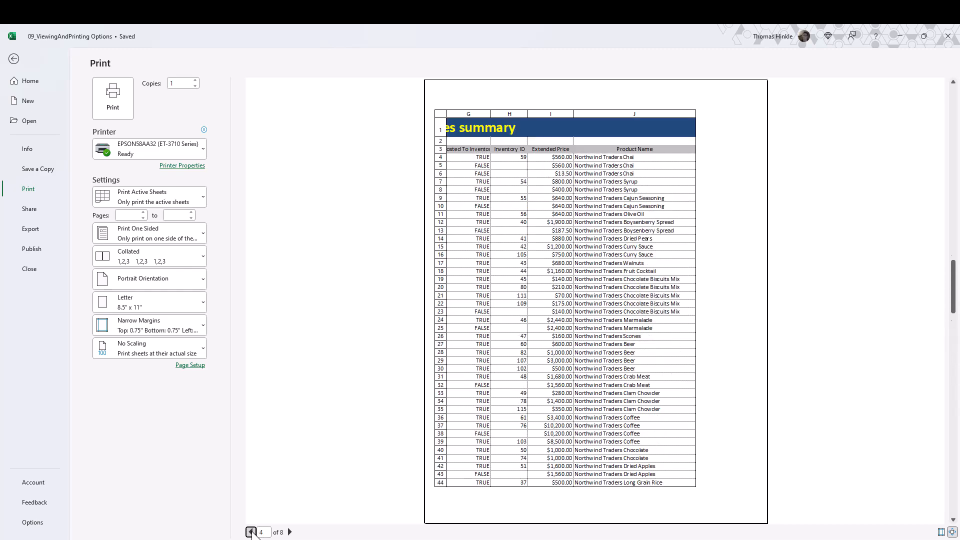
pyautogui.click(251, 532)
pyautogui.click(251, 532)
pyautogui.click(252, 532)
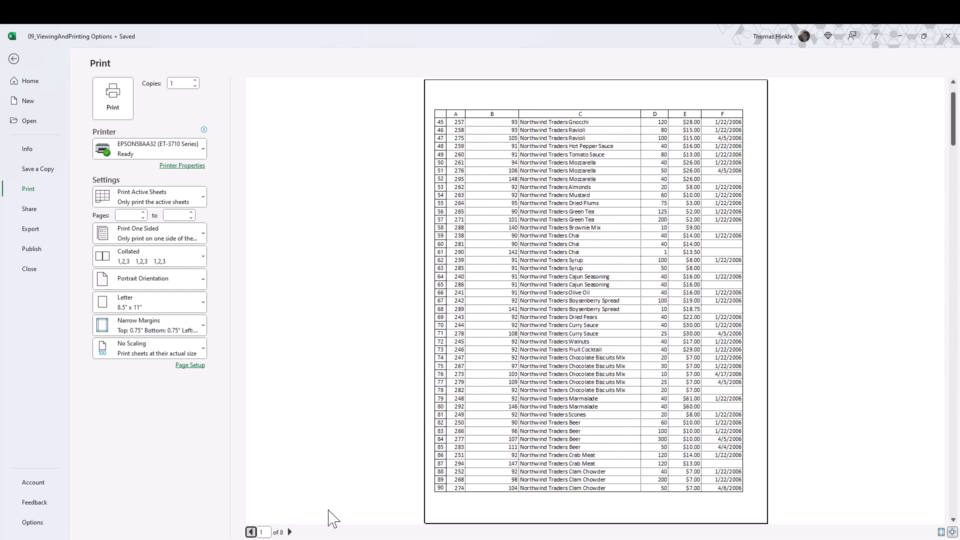
pyautogui.click(251, 532)
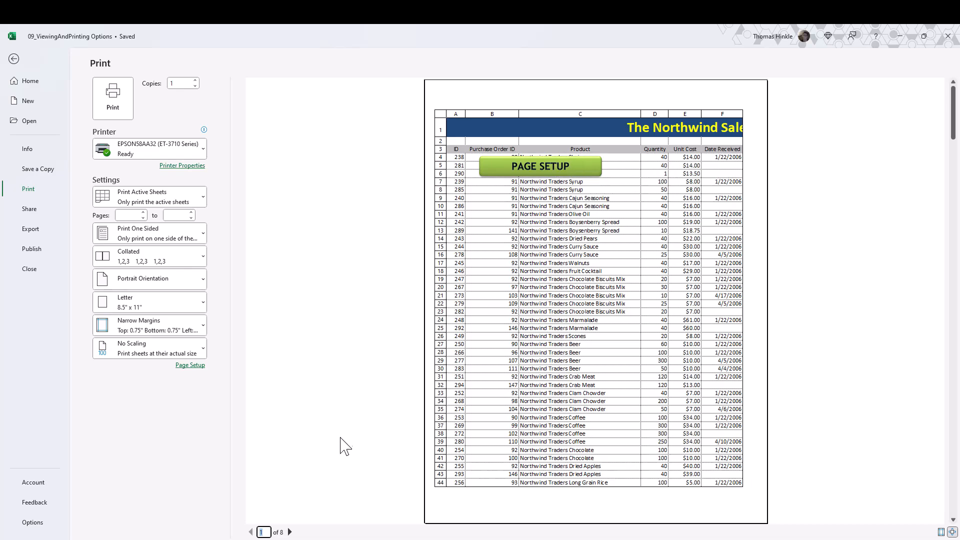
pyautogui.click(290, 531)
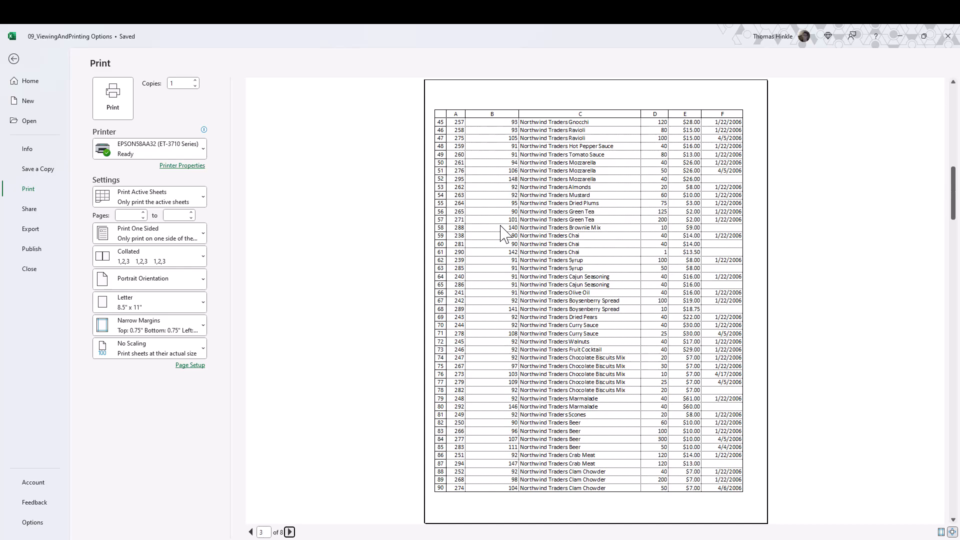
pyautogui.scroll(2, 502, 234)
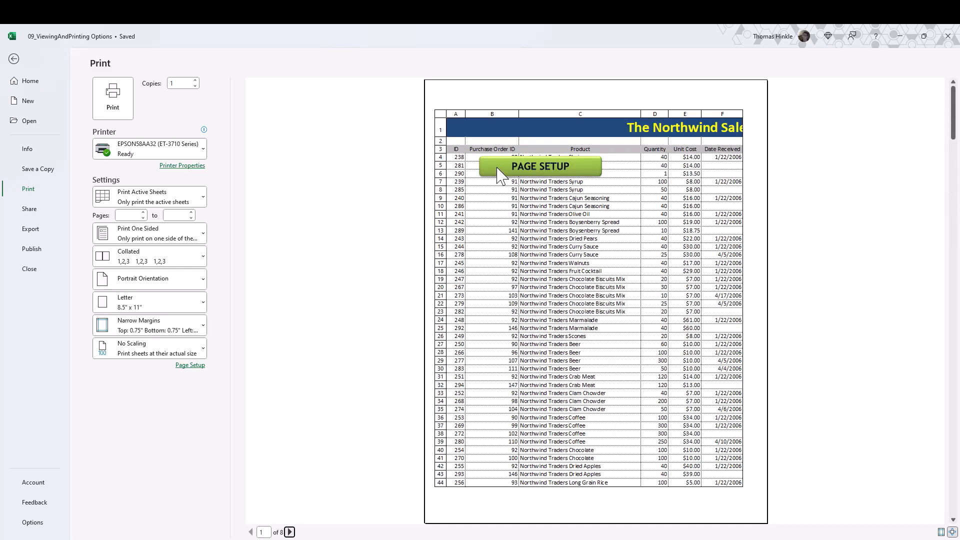
# Set the table's heading row 3 as the rows to repeat at top and open the print preview.
pyautogui.click(14, 59)
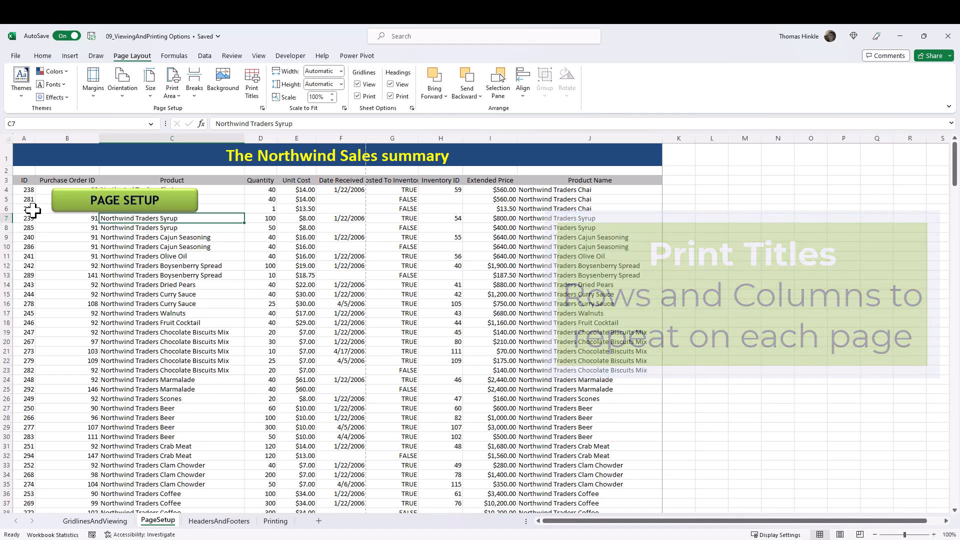
pyautogui.moveTo(24, 180); pyautogui.dragTo(595, 182)
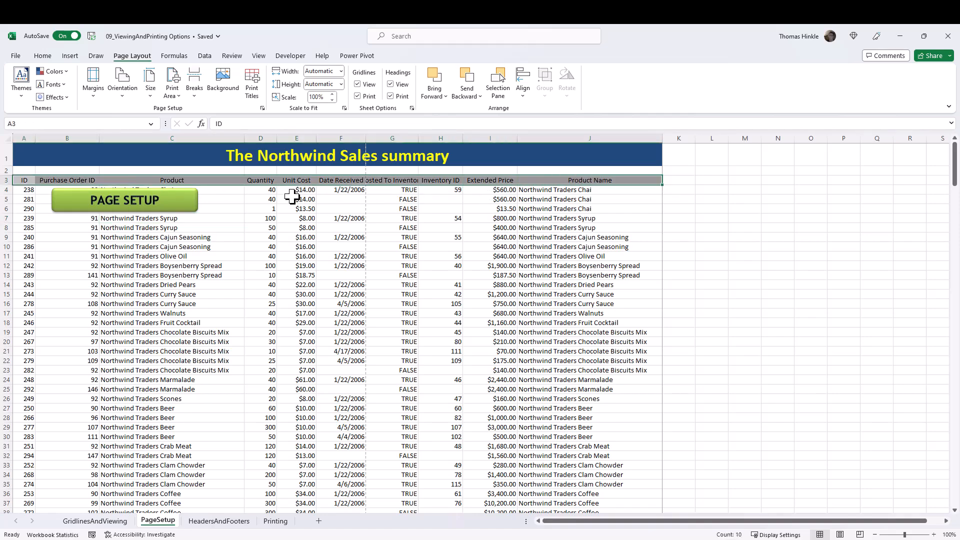
pyautogui.click(253, 92)
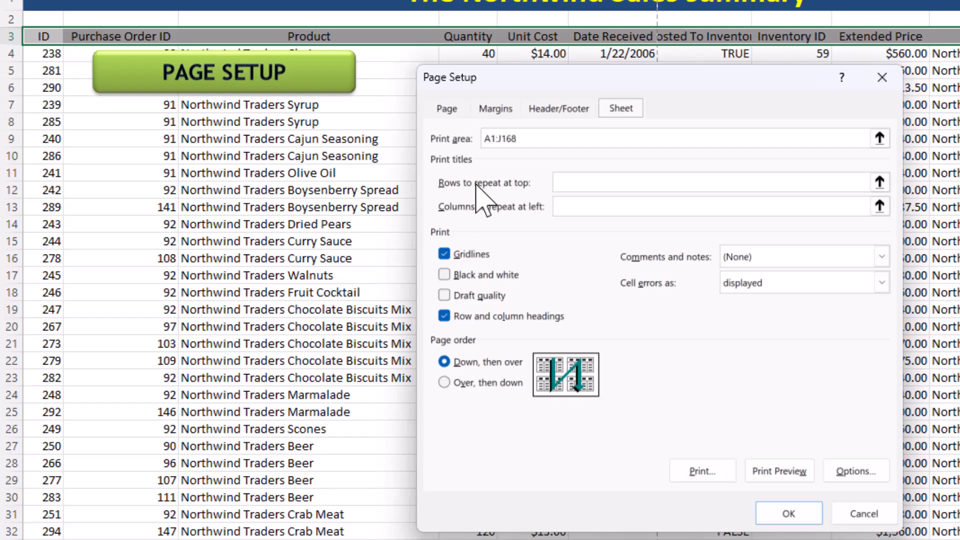
pyautogui.click(573, 186)
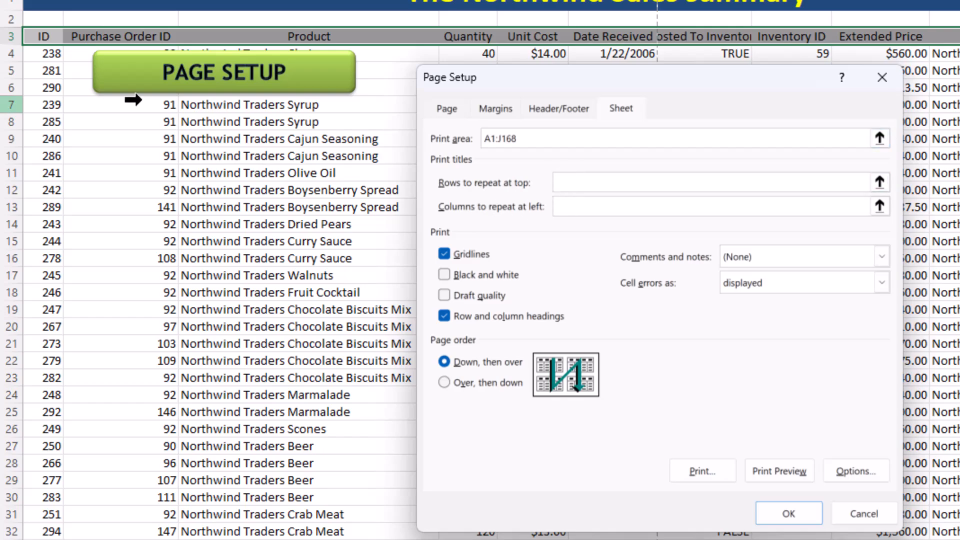
pyautogui.click(15, 38)
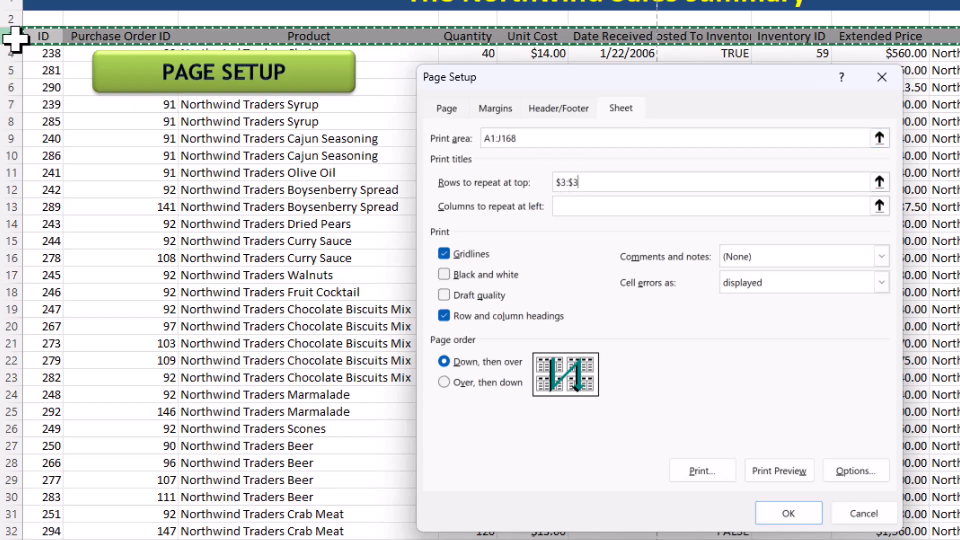
pyautogui.moveTo(11, 4); pyautogui.dragTo(17, 35)
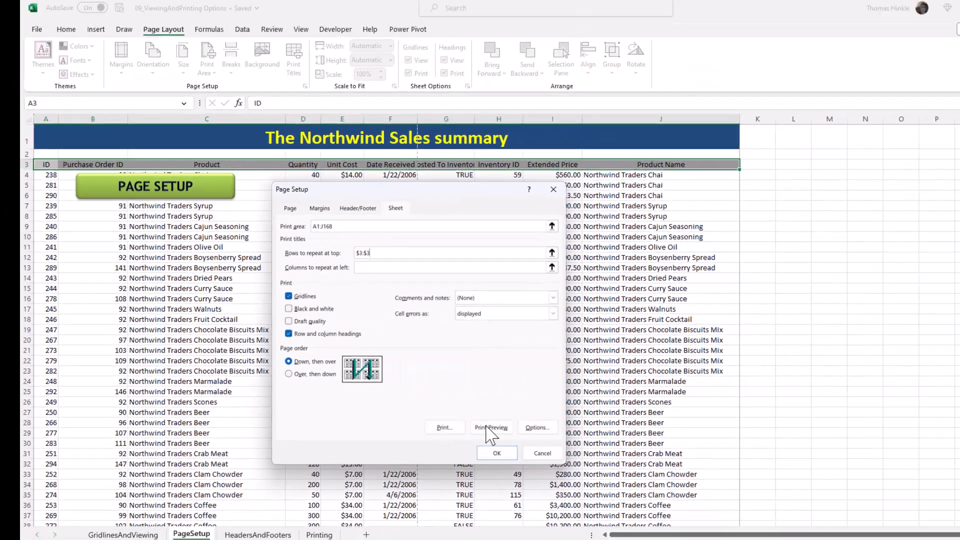
pyautogui.click(774, 471)
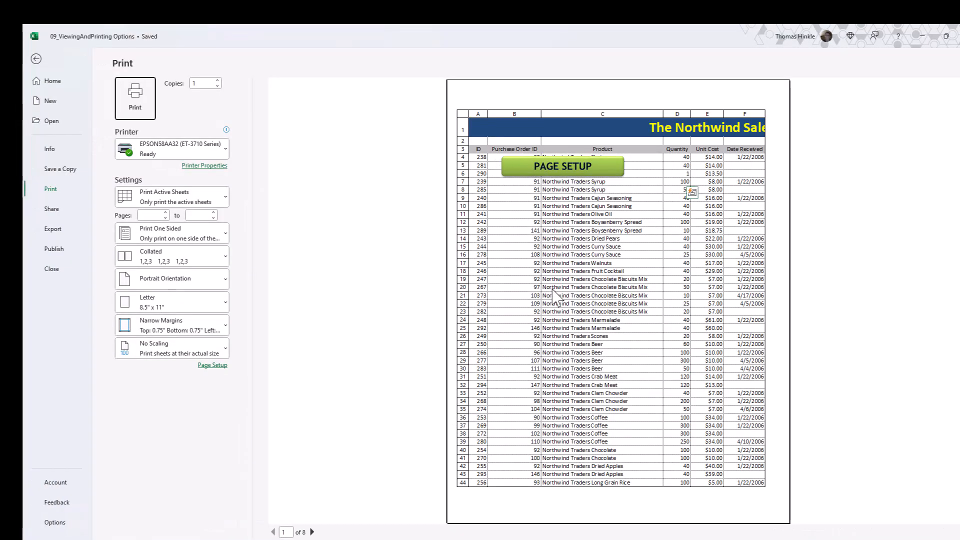
# Check the second preview page for the repeated heading row and leave the preview.
pyautogui.scroll(-1, 555, 295)
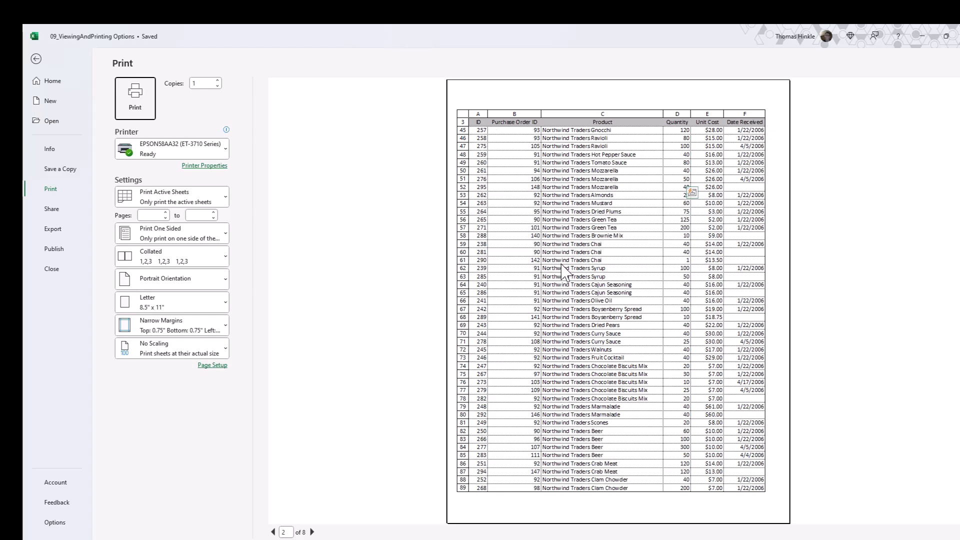
pyautogui.click(36, 59)
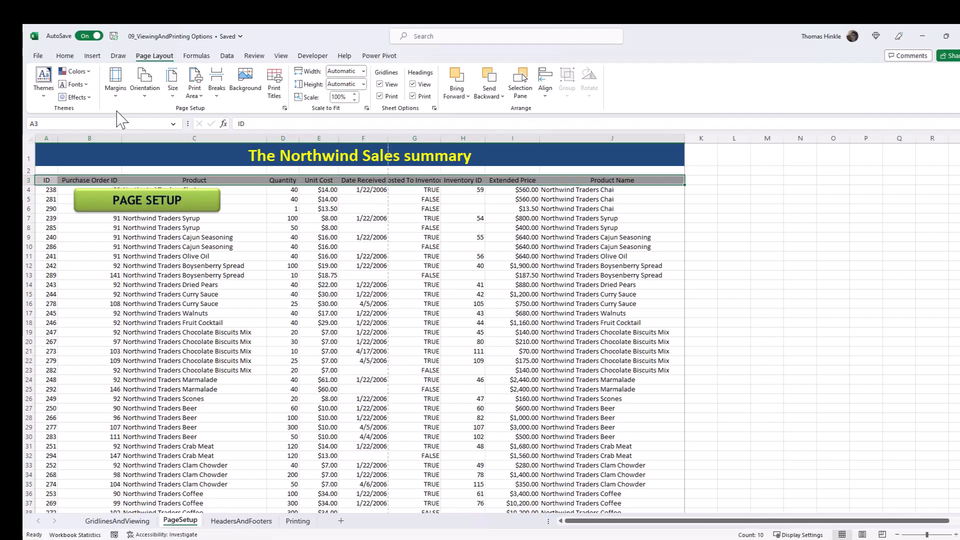
# Exclude the PAGE SETUP button shape from printing in its shape properties.
pyautogui.click(209, 202)
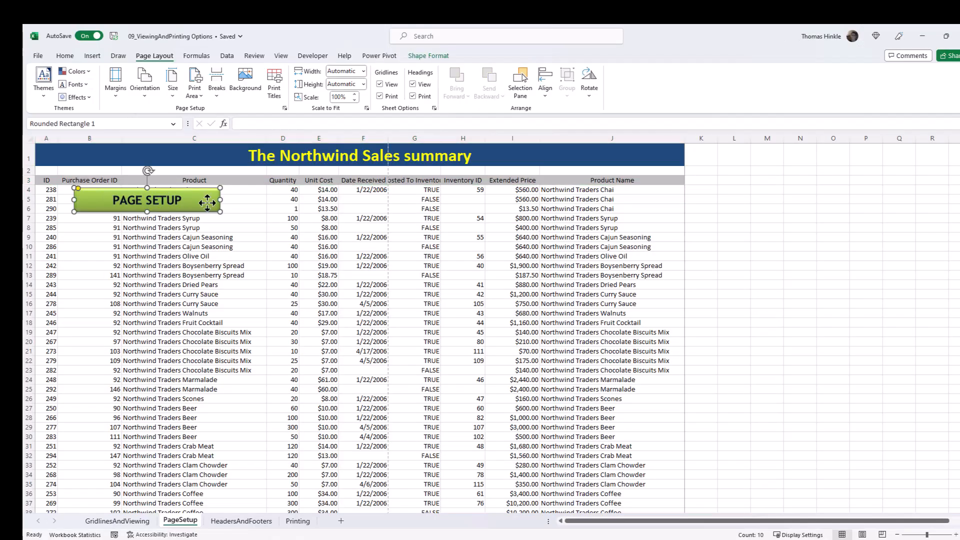
pyautogui.rightClick(207, 203)
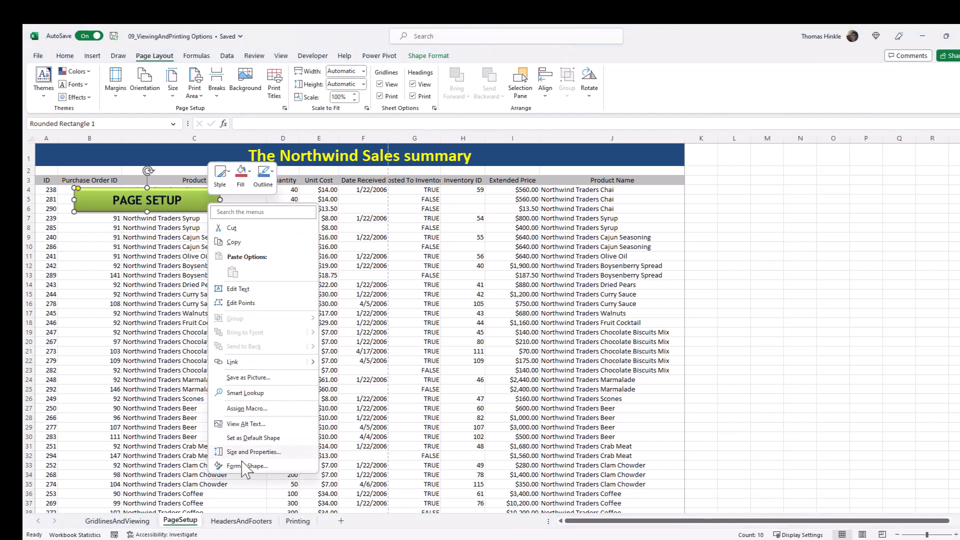
pyautogui.click(247, 466)
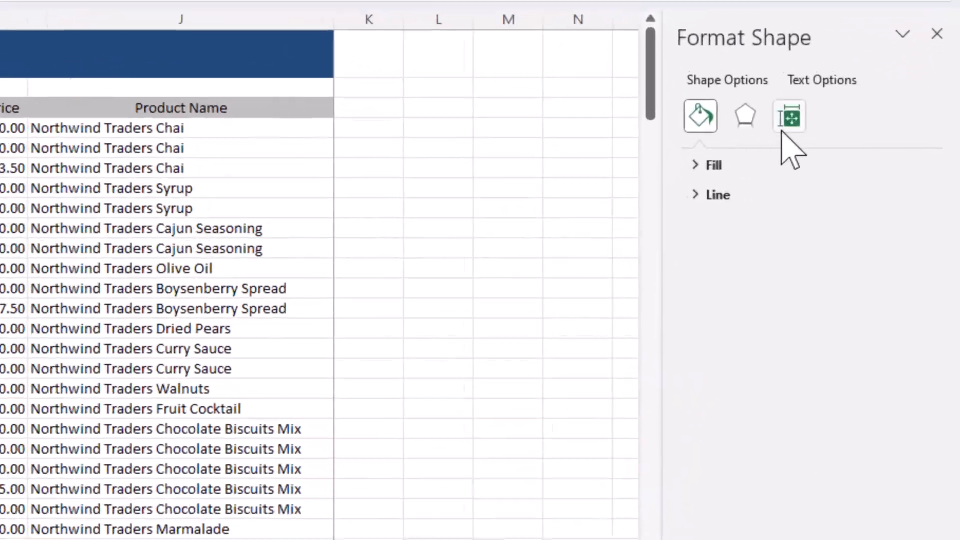
pyautogui.click(789, 119)
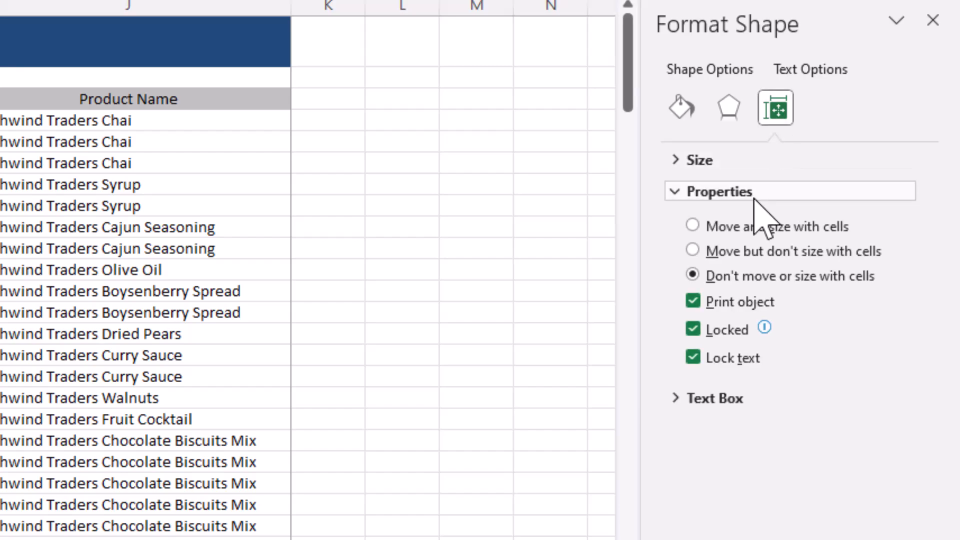
pyautogui.click(694, 302)
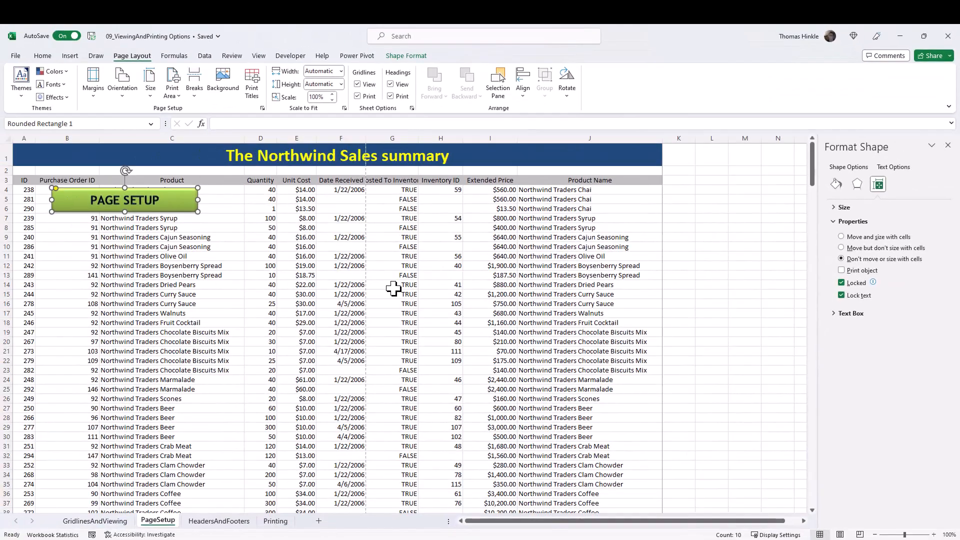
pyautogui.click(255, 275)
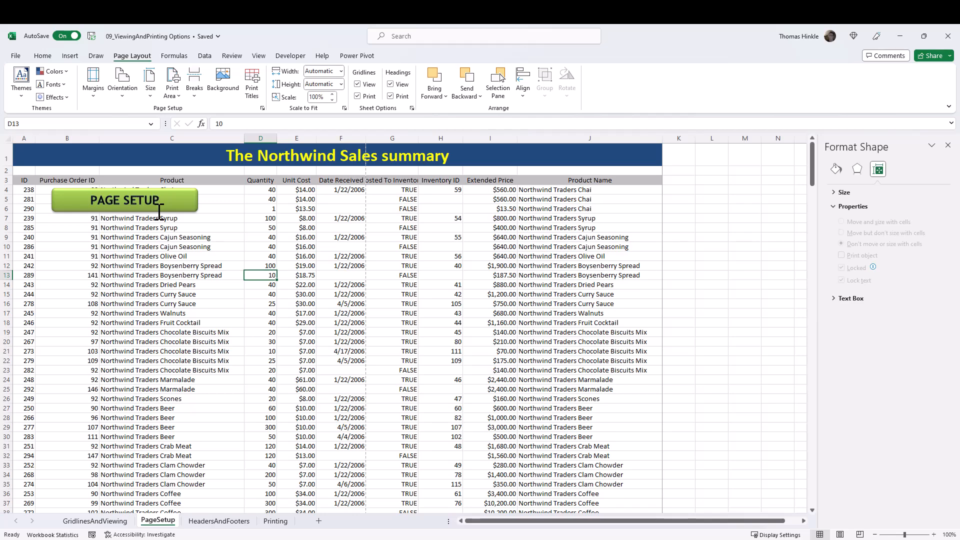
# Open the print preview to check the printout without the button, then return to the sheet.
pyautogui.click(16, 56)
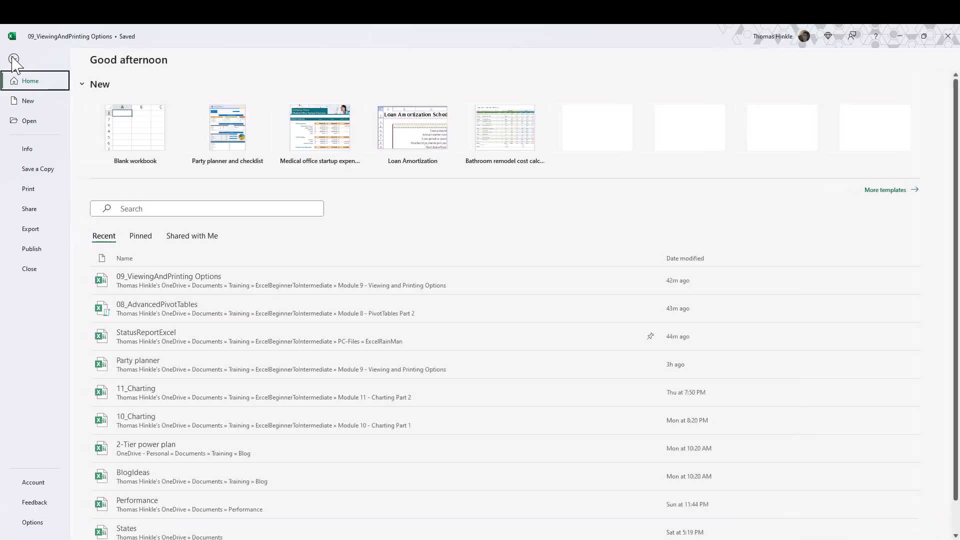
pyautogui.click(28, 189)
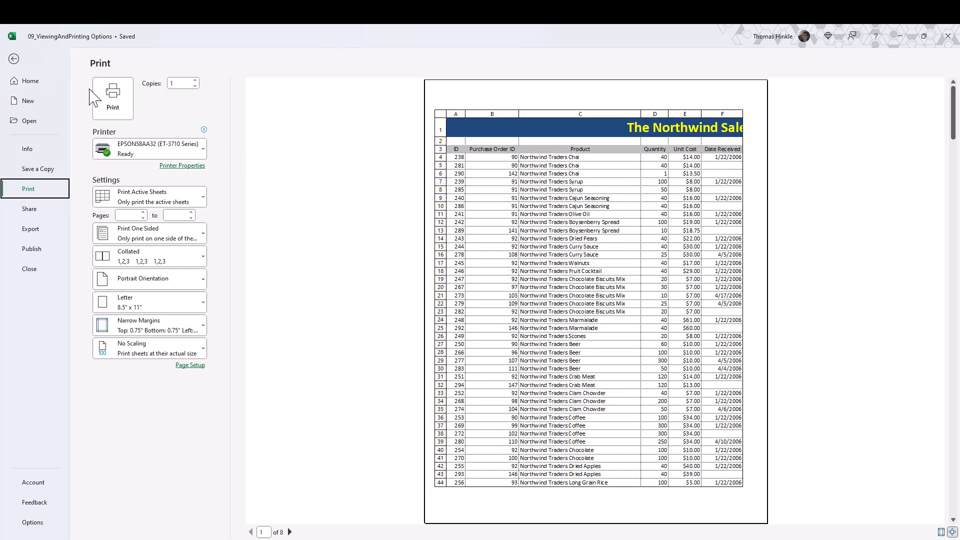
pyautogui.click(14, 60)
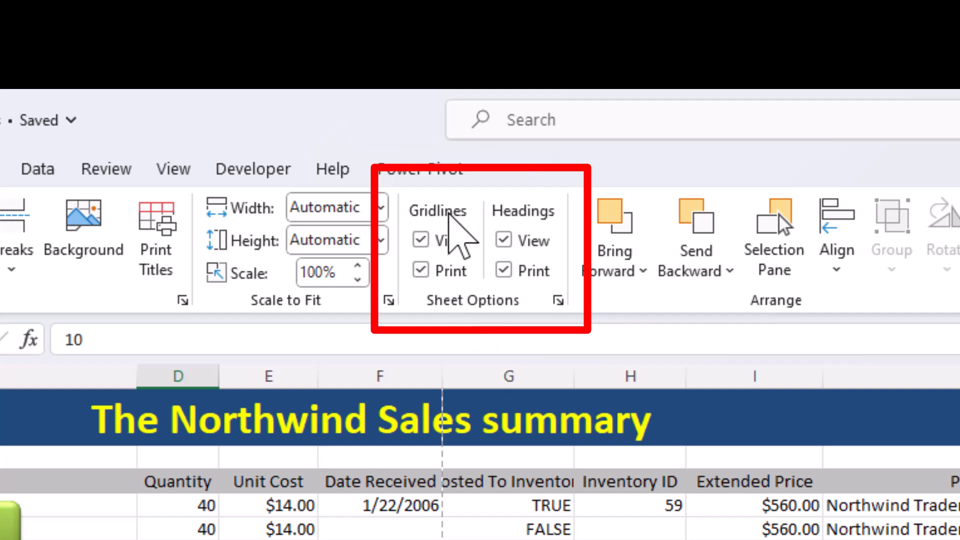
# Turn off printing of gridlines and of row and column headings, keeping gridlines visible on screen.
pyautogui.click(422, 245)
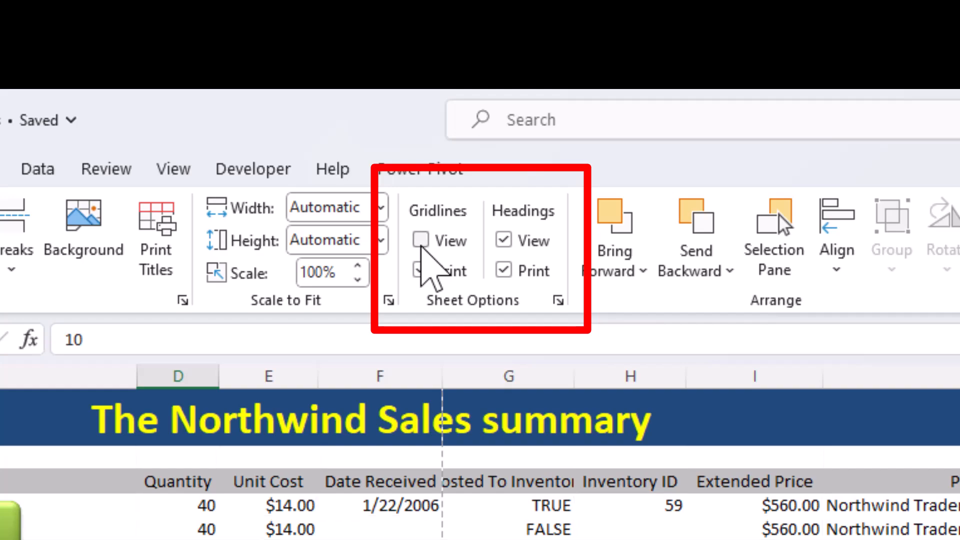
pyautogui.click(422, 246)
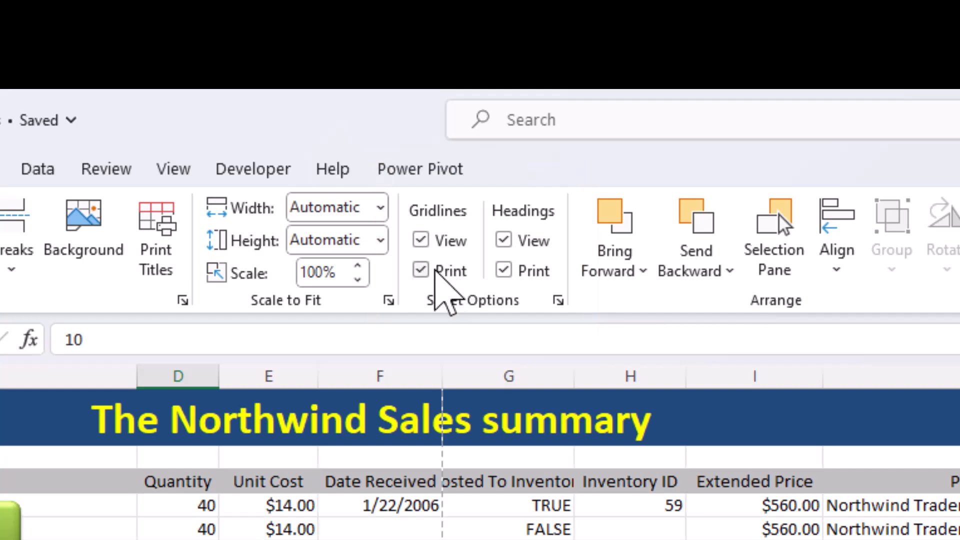
pyautogui.click(421, 271)
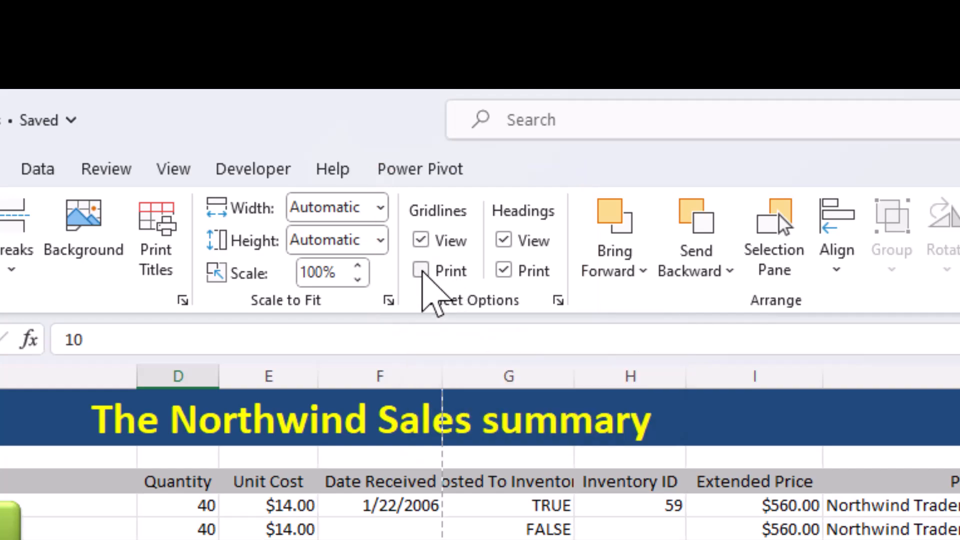
pyautogui.click(421, 271)
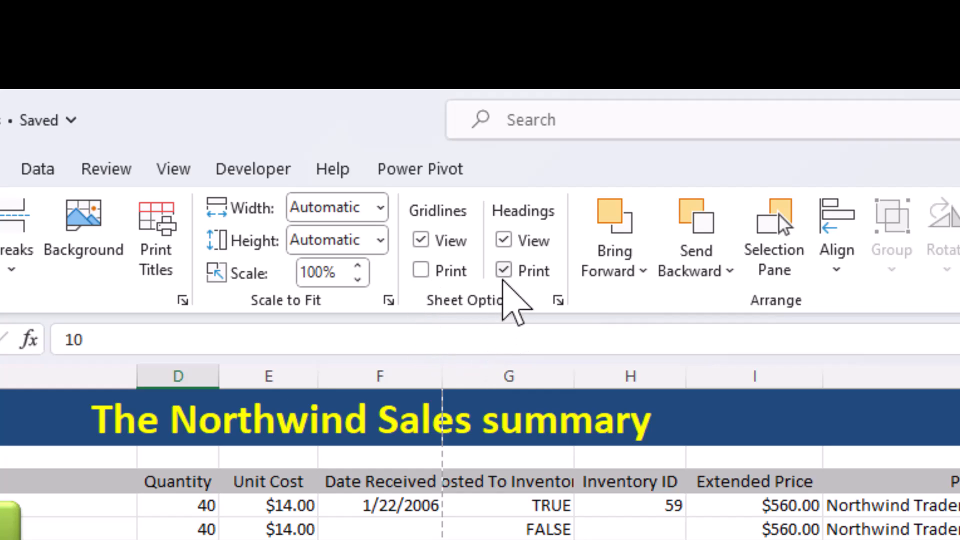
pyautogui.click(504, 272)
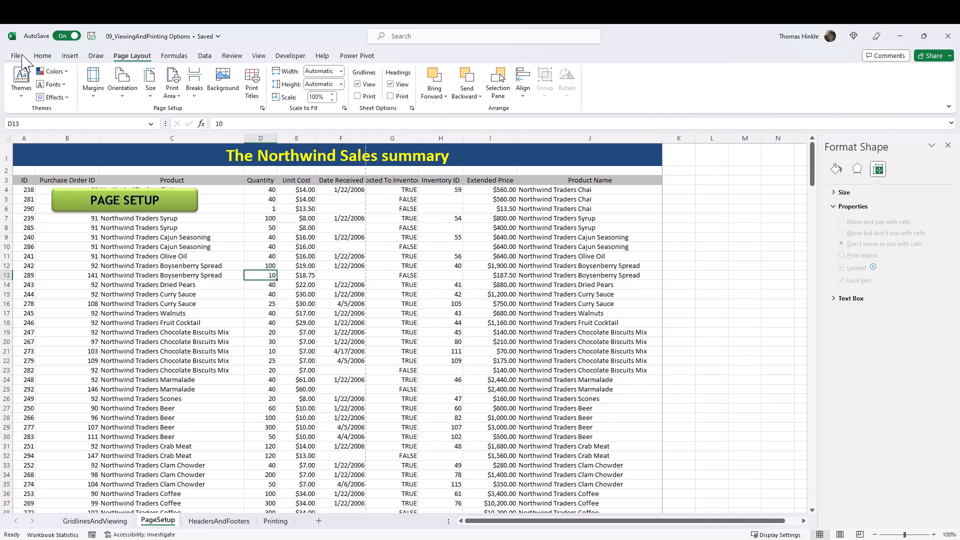
# Open the print preview and page through the printout without gridlines and headings.
pyautogui.click(22, 57)
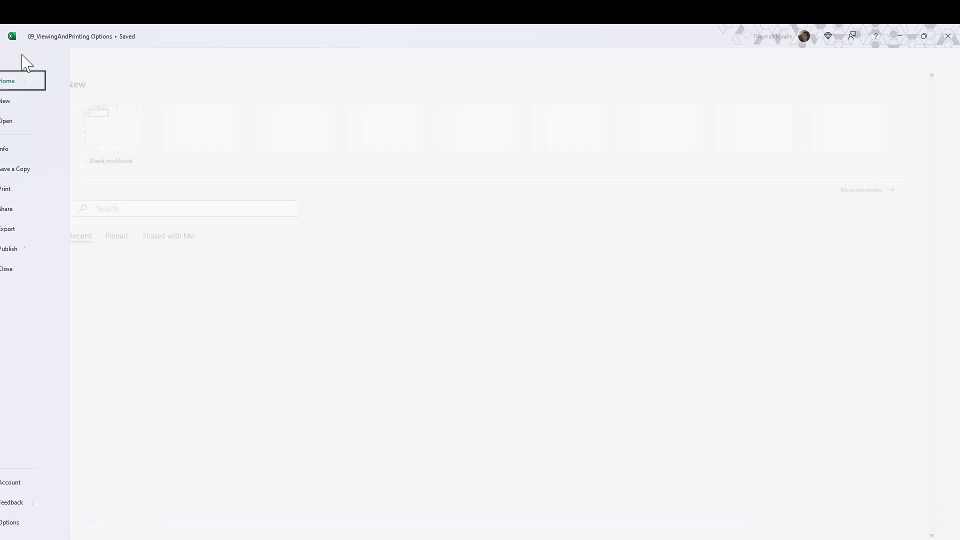
pyautogui.click(36, 189)
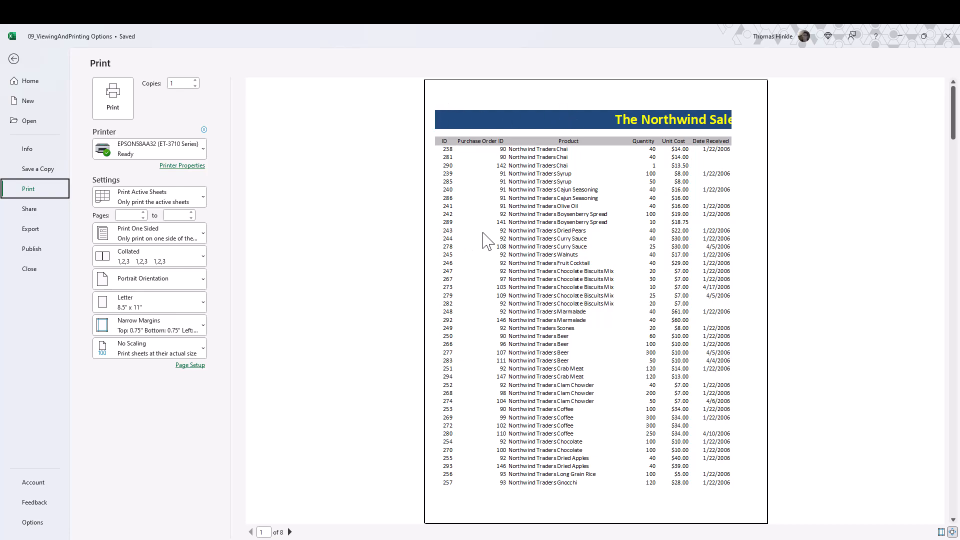
pyautogui.scroll(-4, 484, 240)
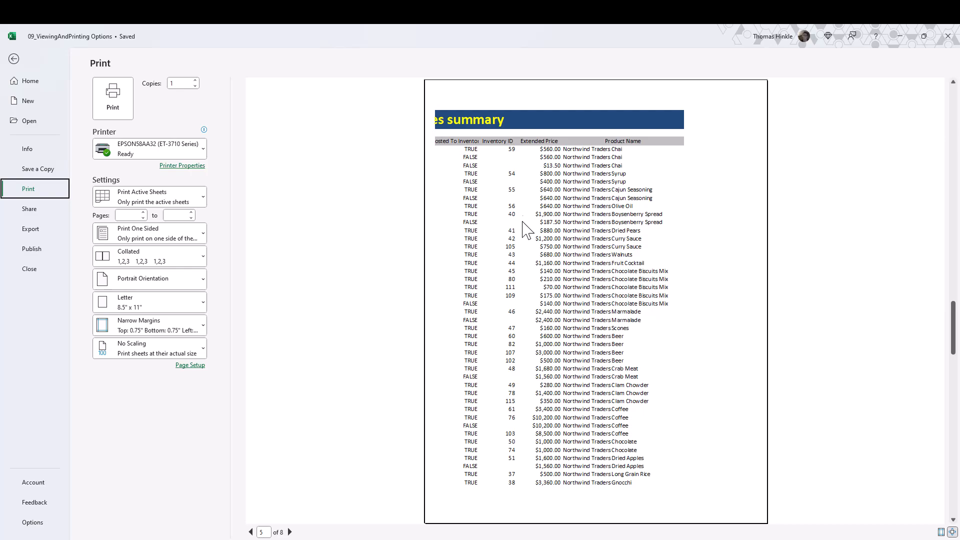
pyautogui.scroll(-3, 523, 216)
pyautogui.scroll(7, 523, 230)
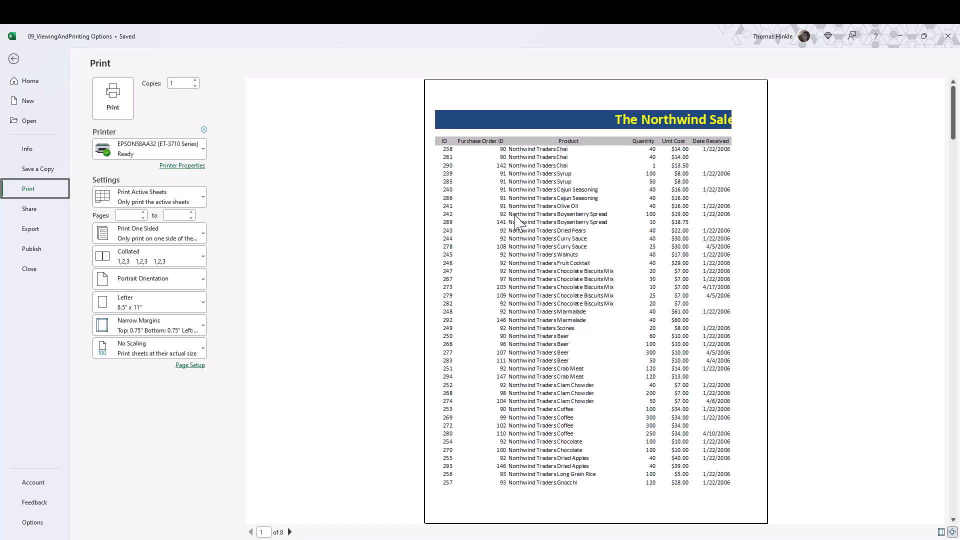
pyautogui.click(14, 59)
# Change the page orientation to Landscape.
pyautogui.click(144, 276)
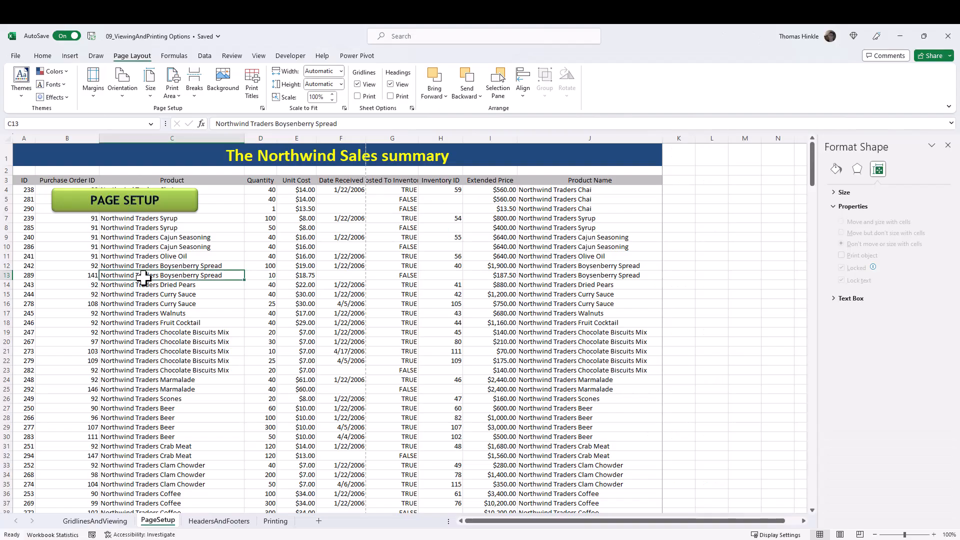
pyautogui.click(120, 97)
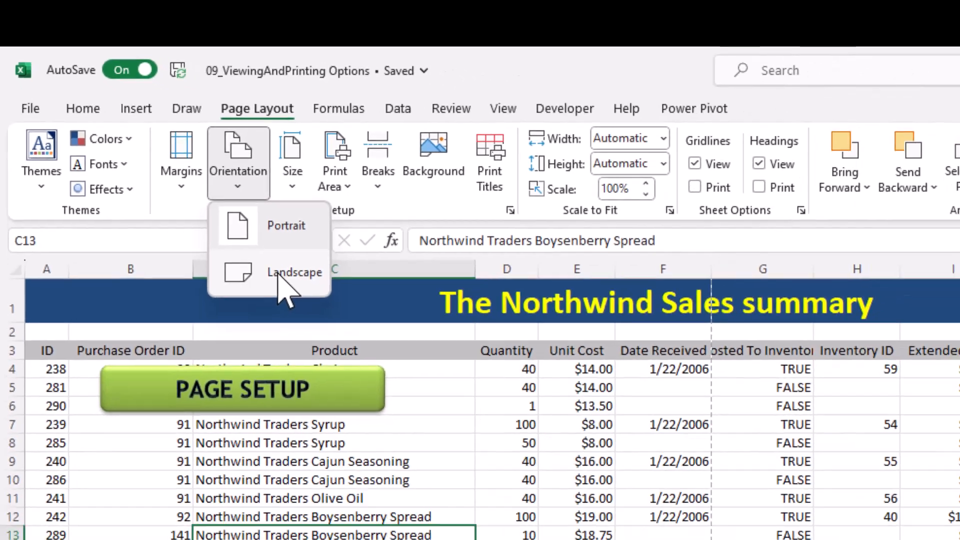
pyautogui.click(328, 323)
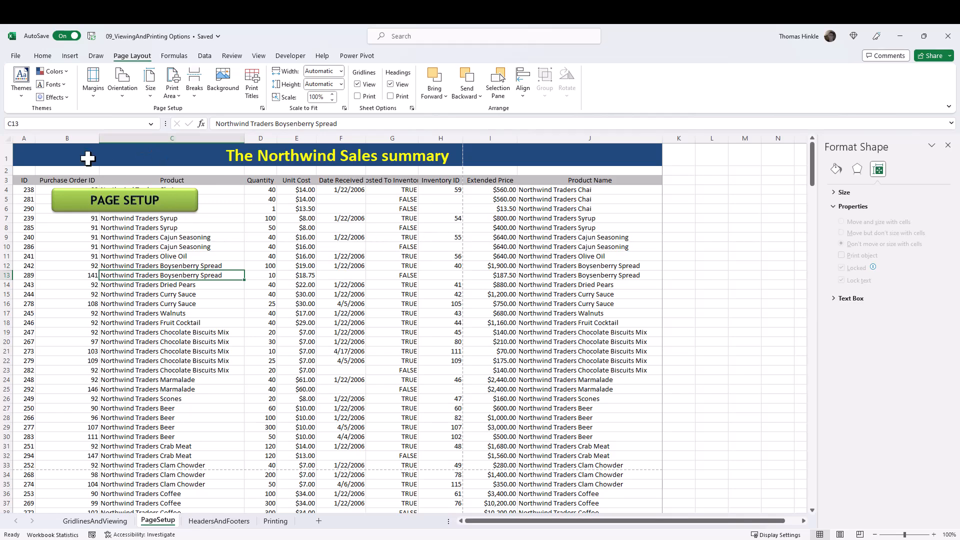
# Page through the landscape print preview and return to the sheet.
pyautogui.click(16, 55)
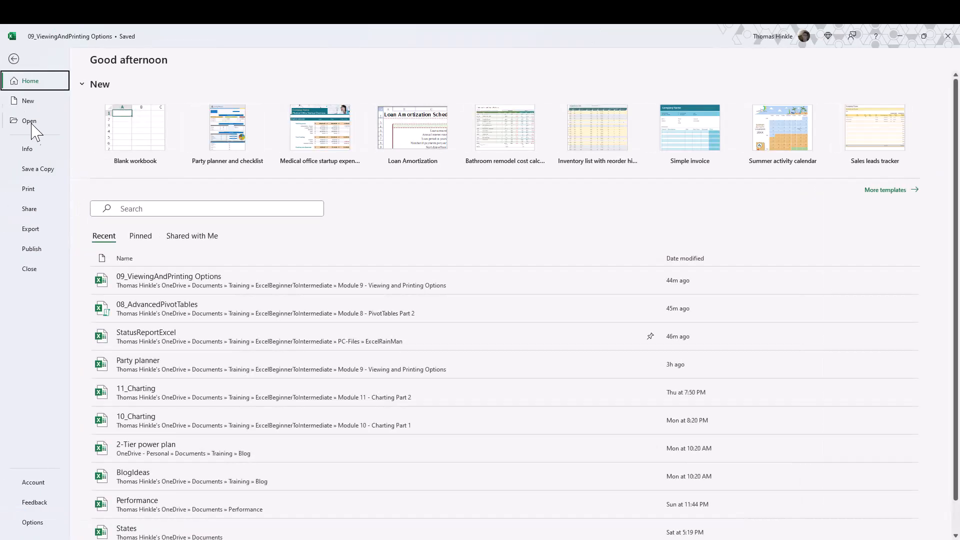
pyautogui.click(32, 190)
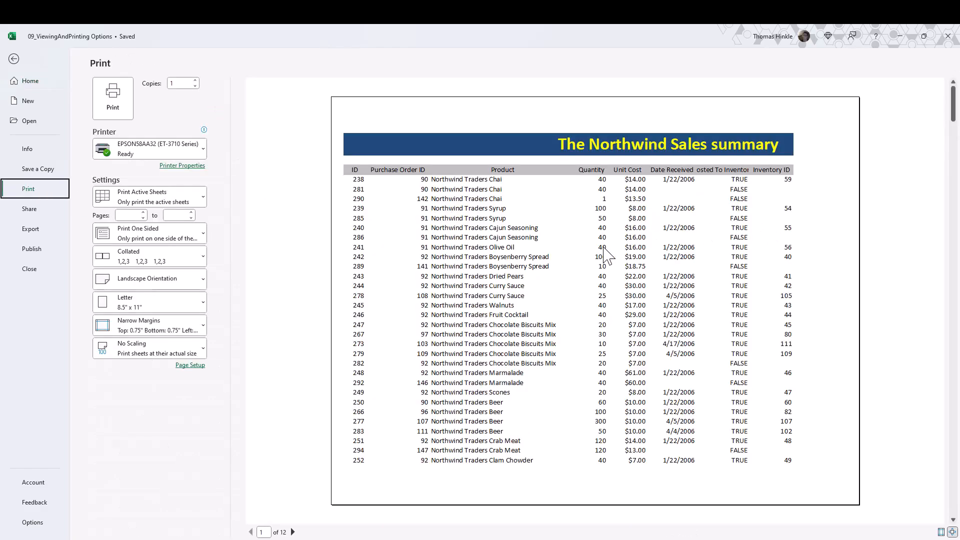
pyautogui.scroll(-5, 500, 345)
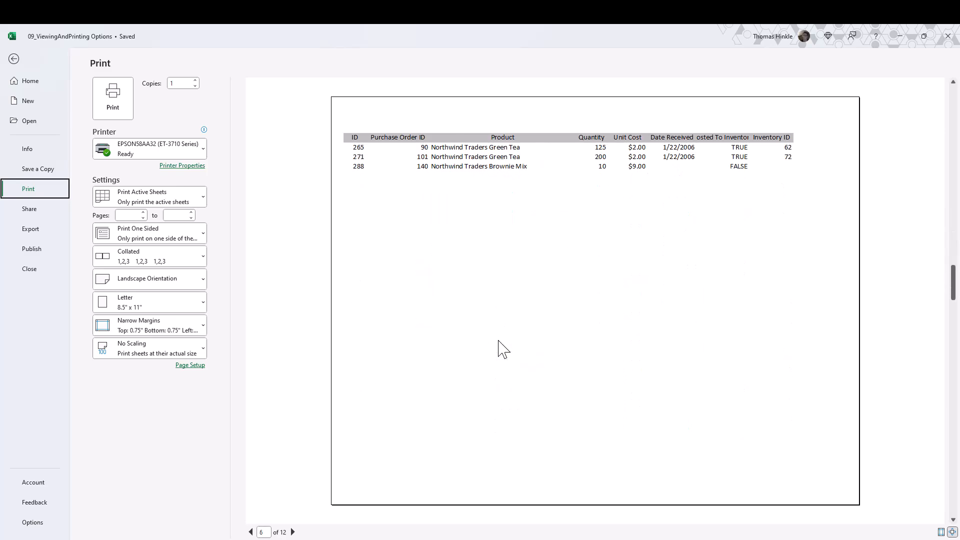
pyautogui.scroll(-1, 508, 289)
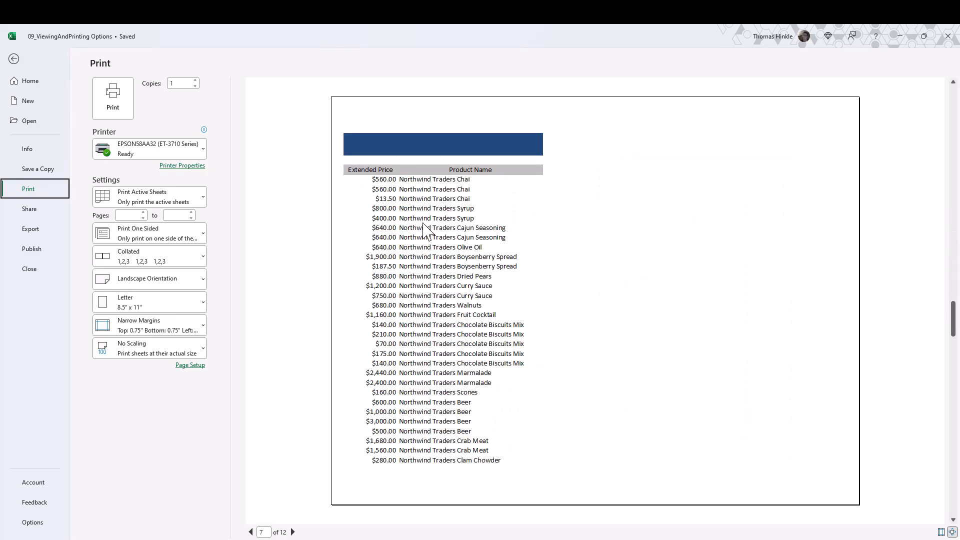
pyautogui.scroll(4, 425, 240)
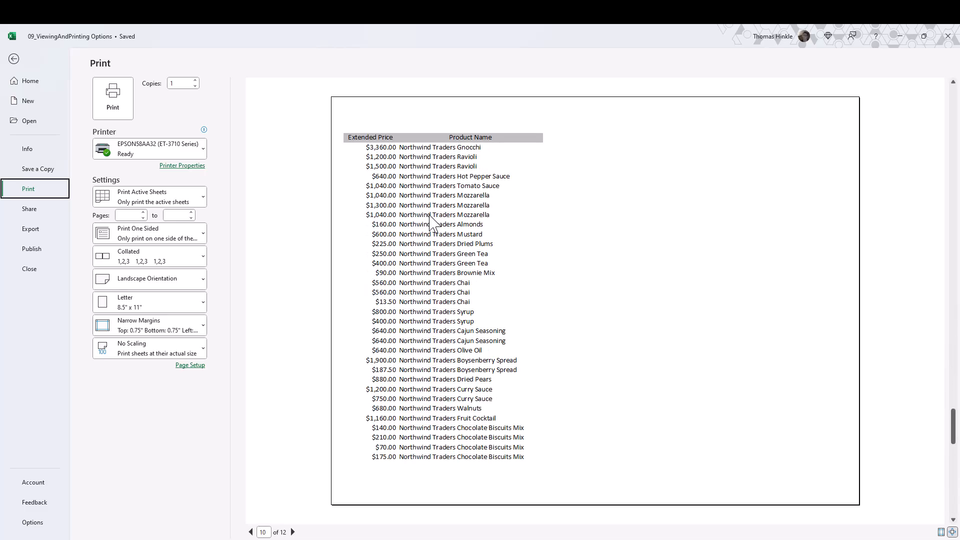
pyautogui.click(13, 60)
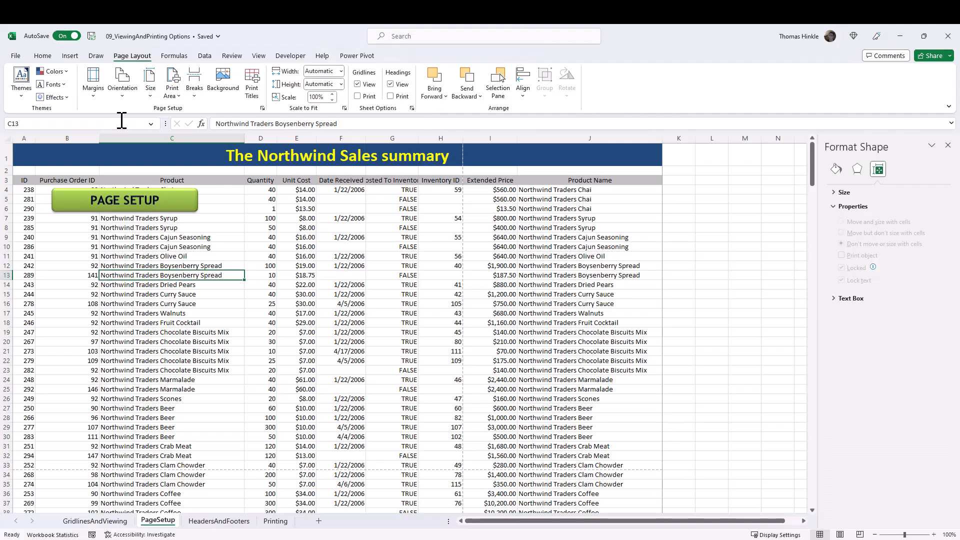
# Open the print preview and set scaling to Fit Sheet on One Page.
pyautogui.moveTo(663, 142)
pyautogui.mouseDown()
pyautogui.moveTo(637, 139)
pyautogui.moveTo(659, 138)
pyautogui.mouseUp()
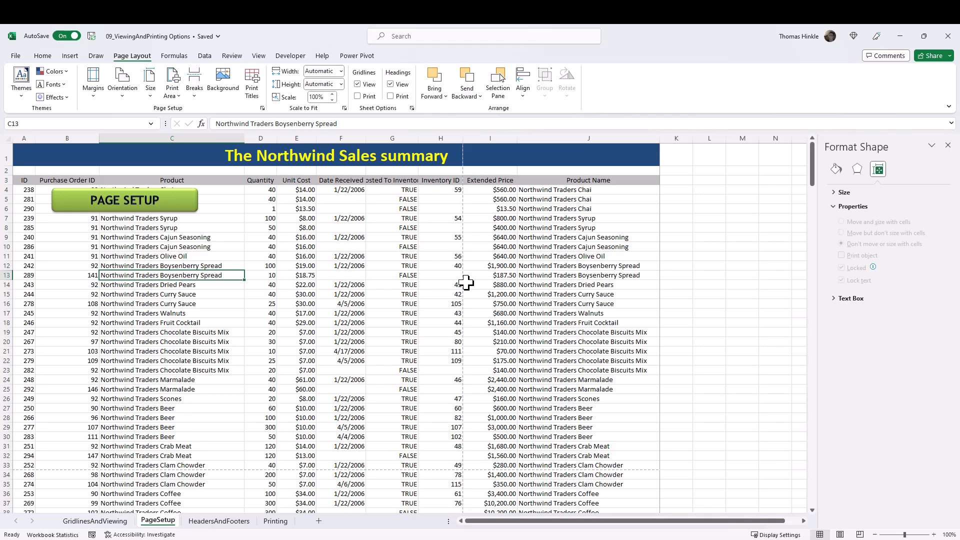
pyautogui.click(16, 57)
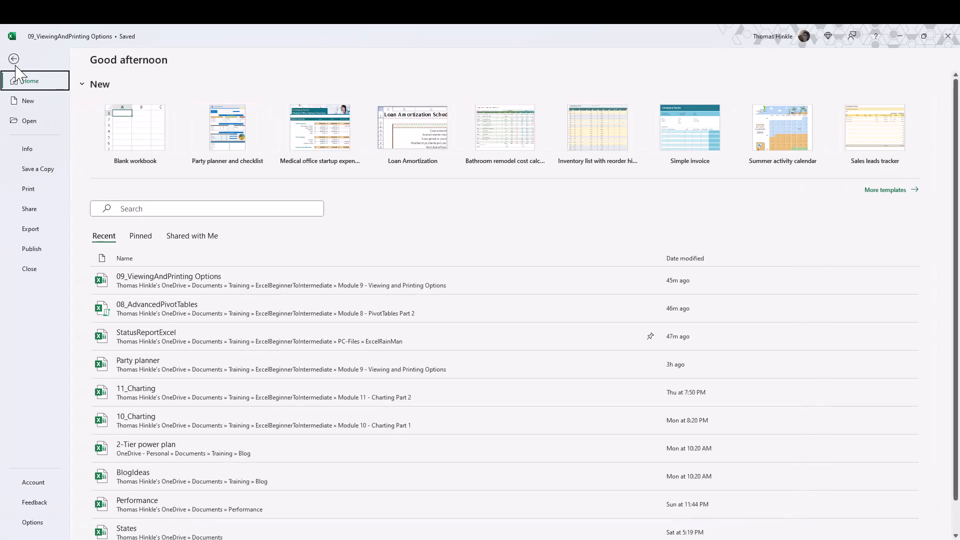
pyautogui.click(42, 193)
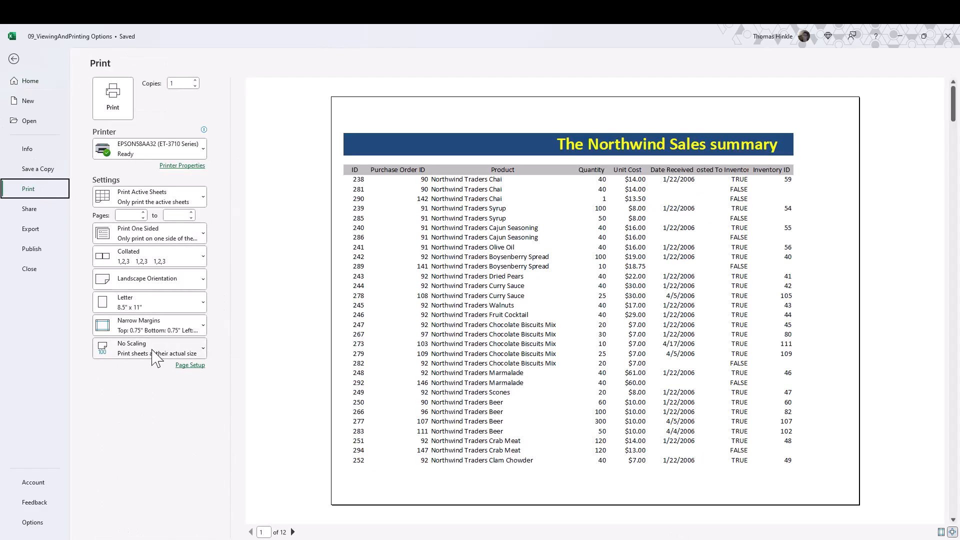
pyautogui.click(130, 350)
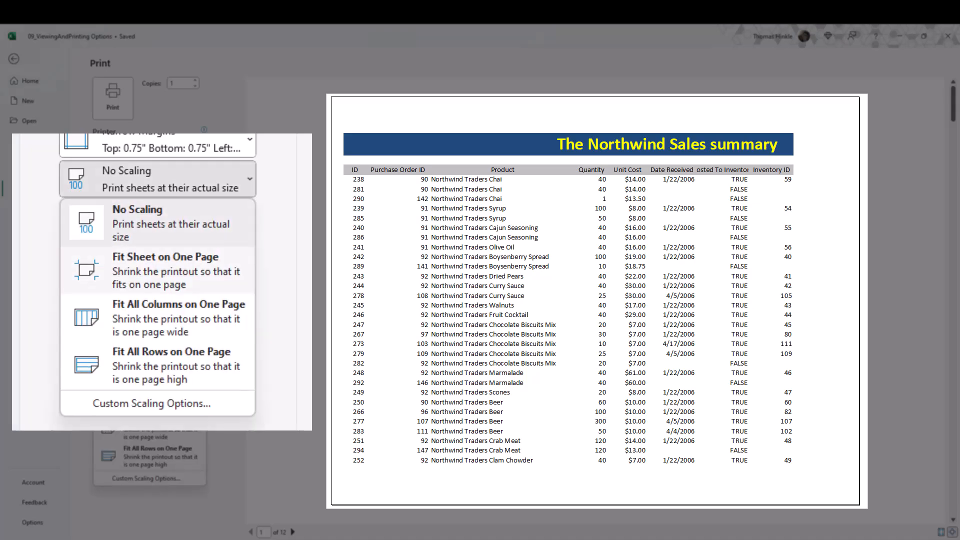
pyautogui.click(150, 402)
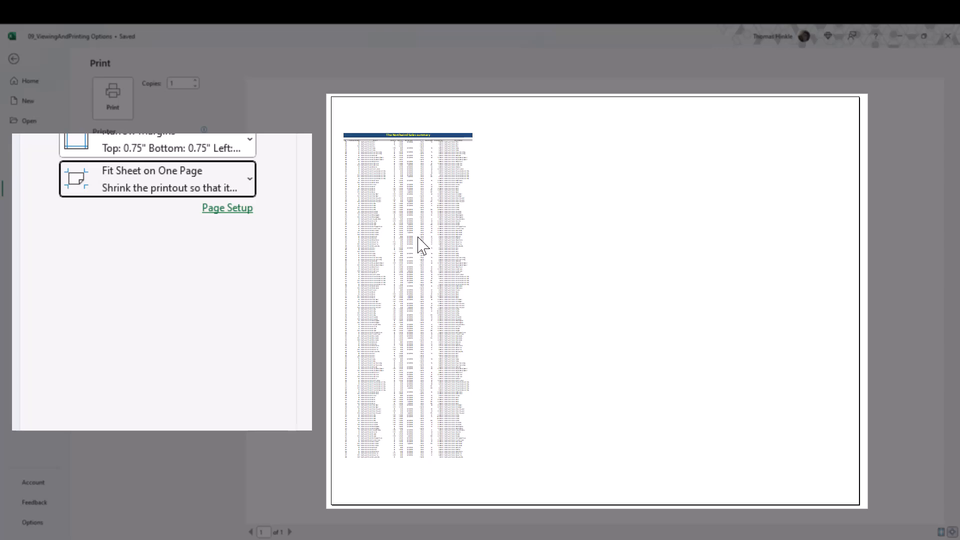
# Set the print scaling to Fit All Columns on One Page and scroll through the preview.
pyautogui.click(150, 350)
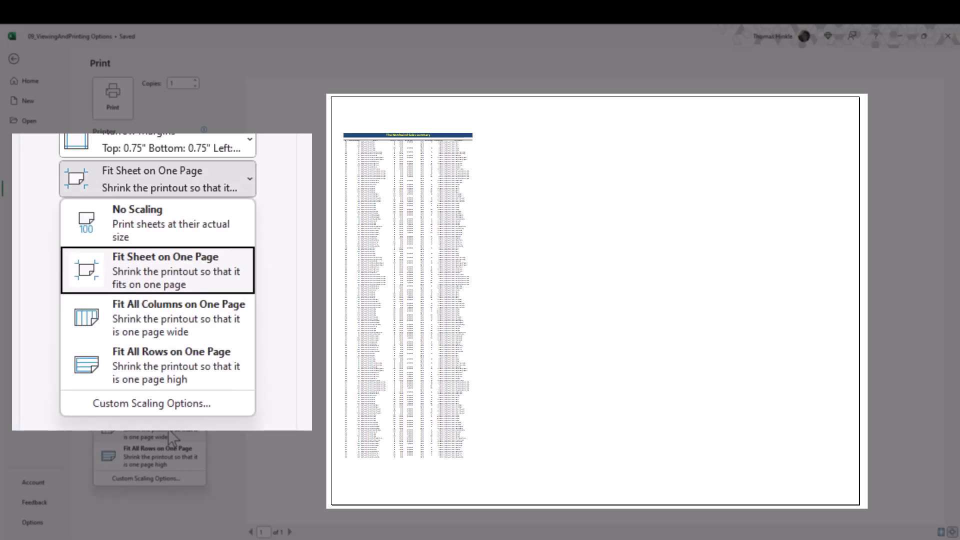
pyautogui.click(172, 439)
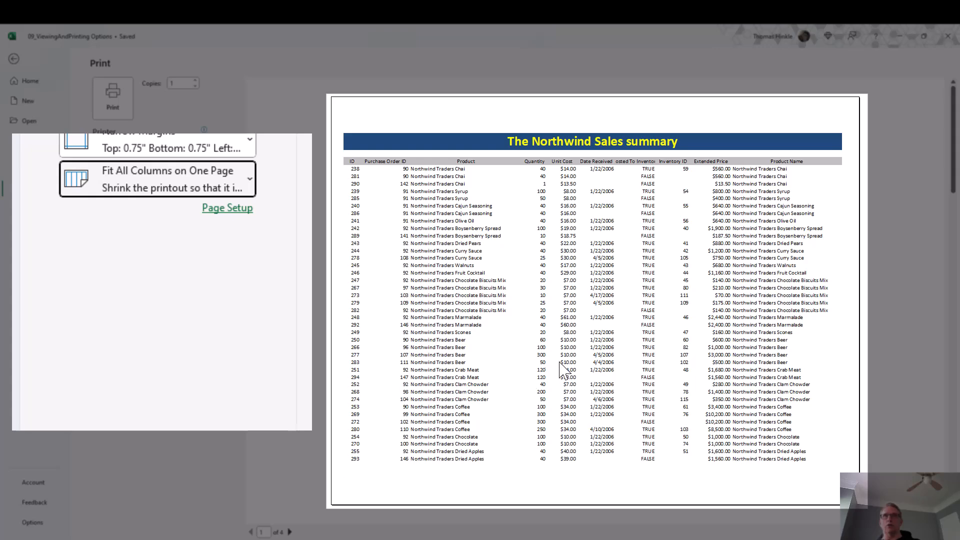
pyautogui.scroll(-3, 561, 370)
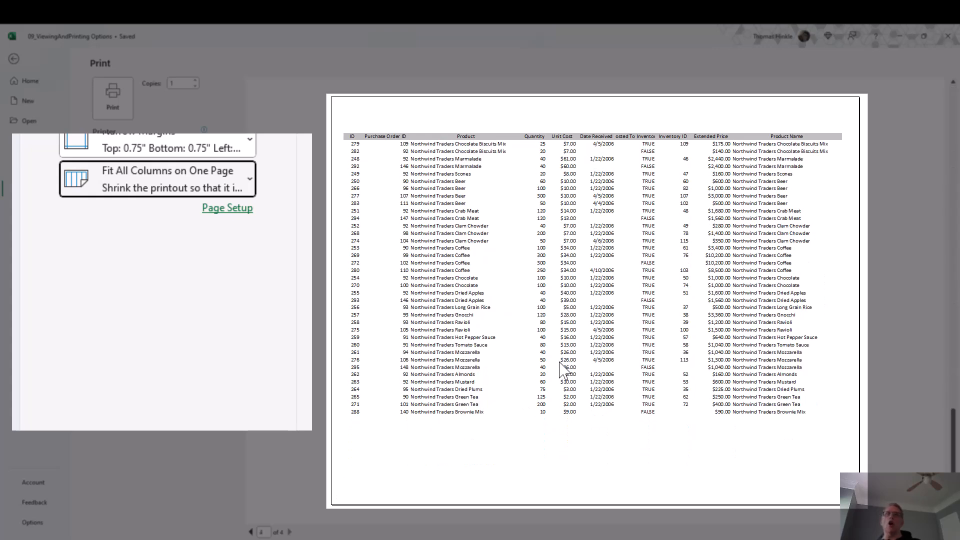
# Open the custom scaling options and set the scaling to fit 1 page wide with automatic height.
pyautogui.scroll(3, 560, 370)
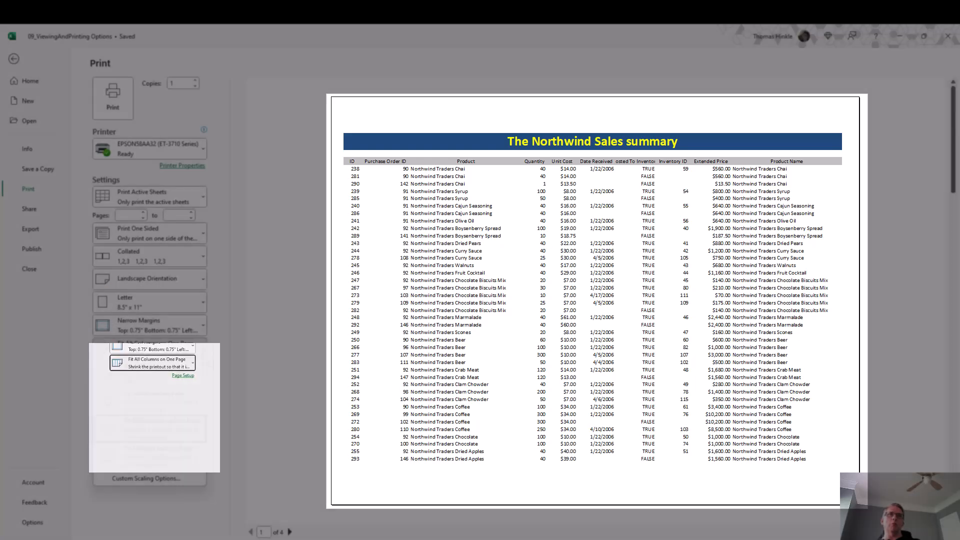
pyautogui.click(204, 350)
pyautogui.click(148, 478)
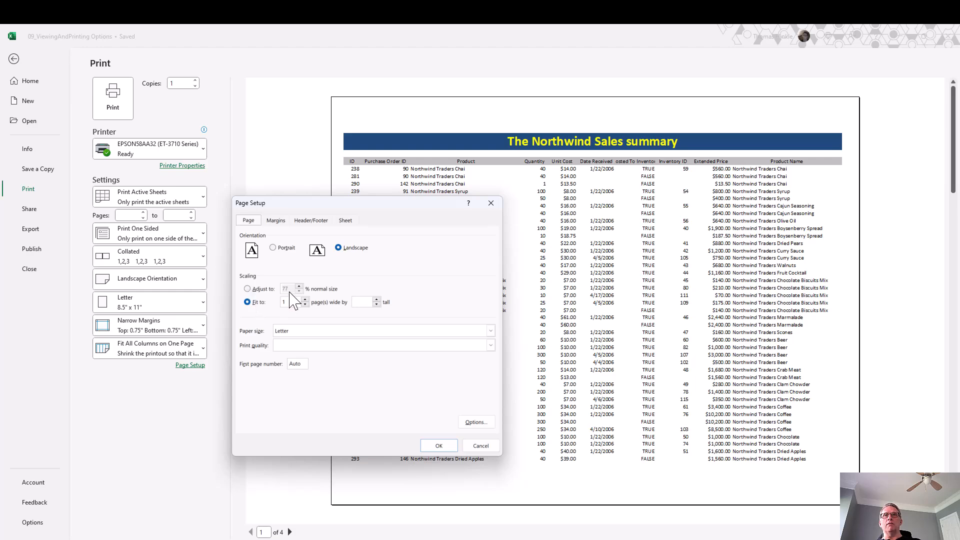
pyautogui.click(248, 290)
pyautogui.click(247, 303)
pyautogui.click(439, 445)
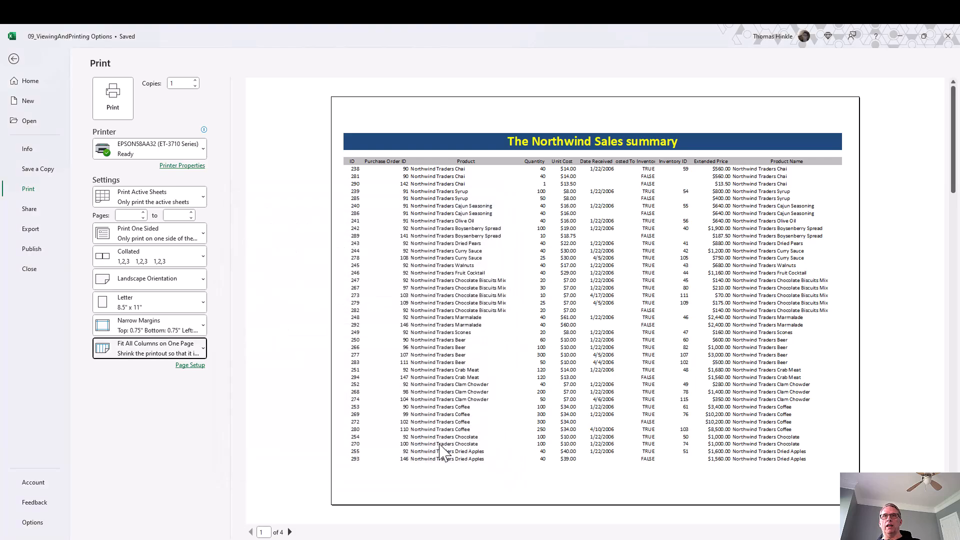
# Return to the sheet, switch to Page Break Preview and scroll through the page breaks.
pyautogui.click(14, 59)
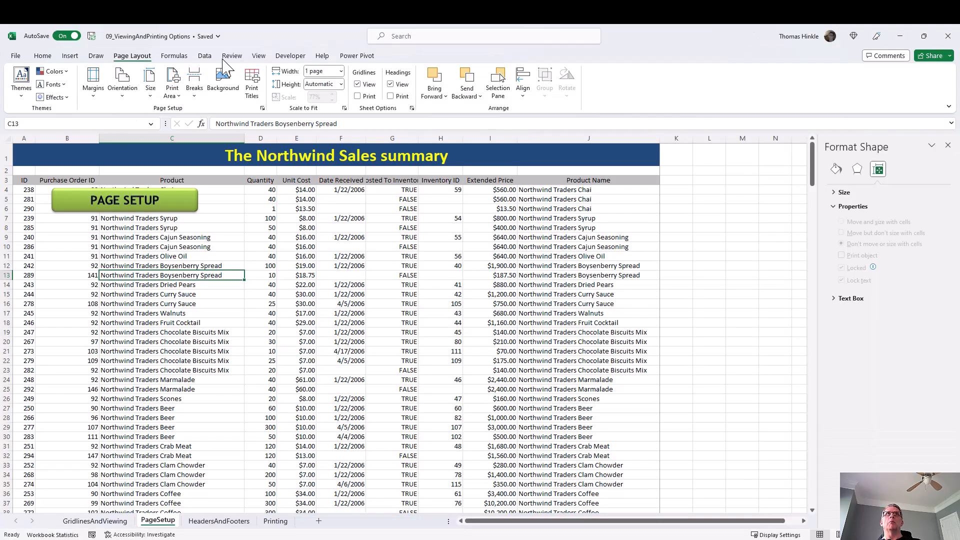
pyautogui.click(258, 57)
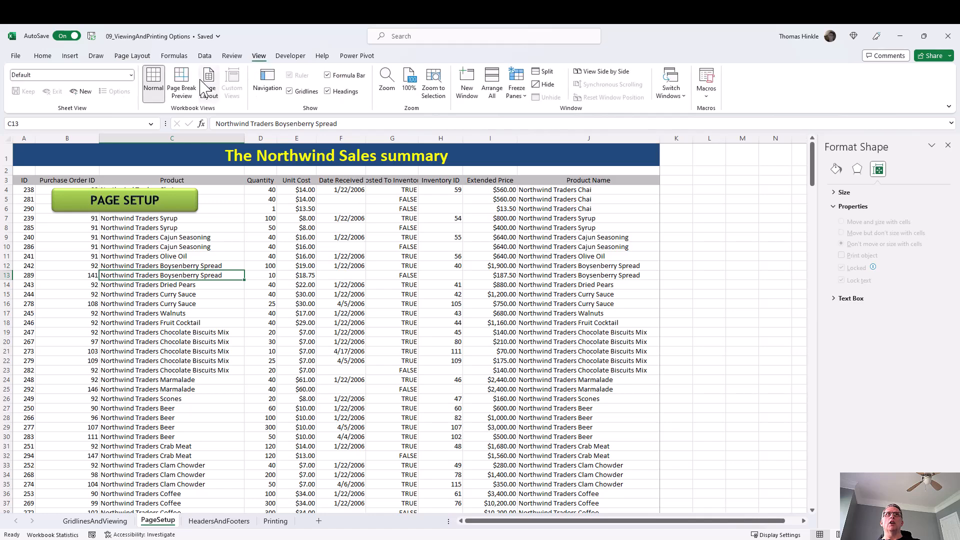
pyautogui.click(191, 85)
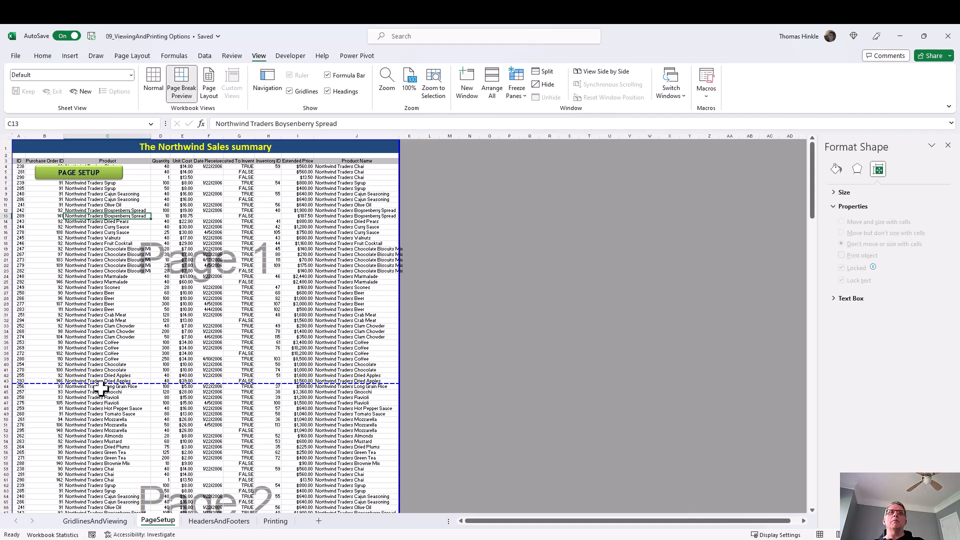
pyautogui.scroll(-10, 95, 393)
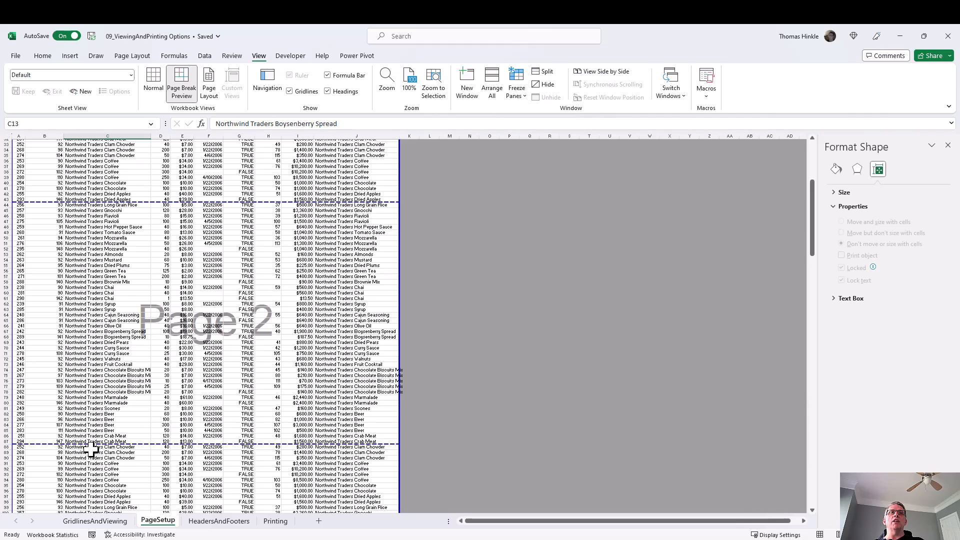
pyautogui.scroll(-13, 91, 449)
pyautogui.scroll(-1, 90, 448)
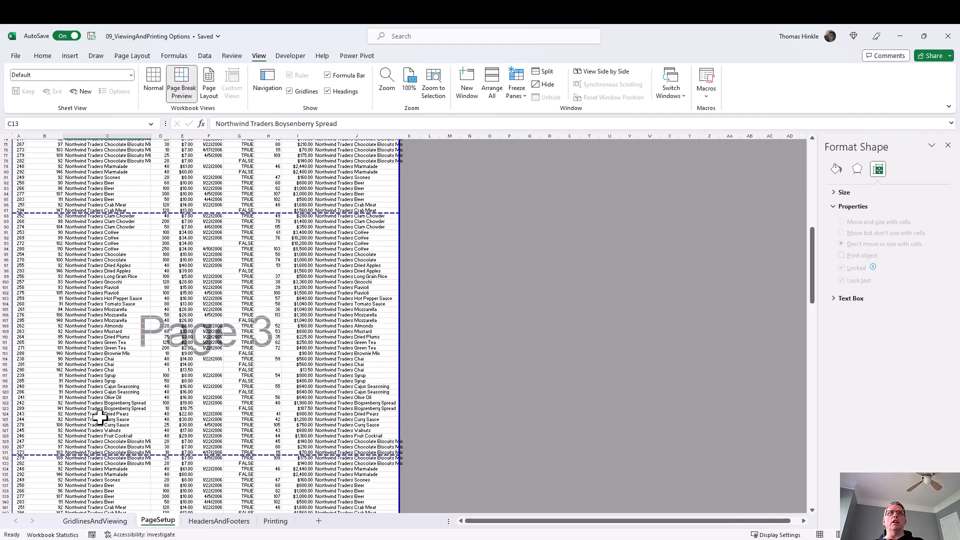
pyautogui.scroll(7, 97, 417)
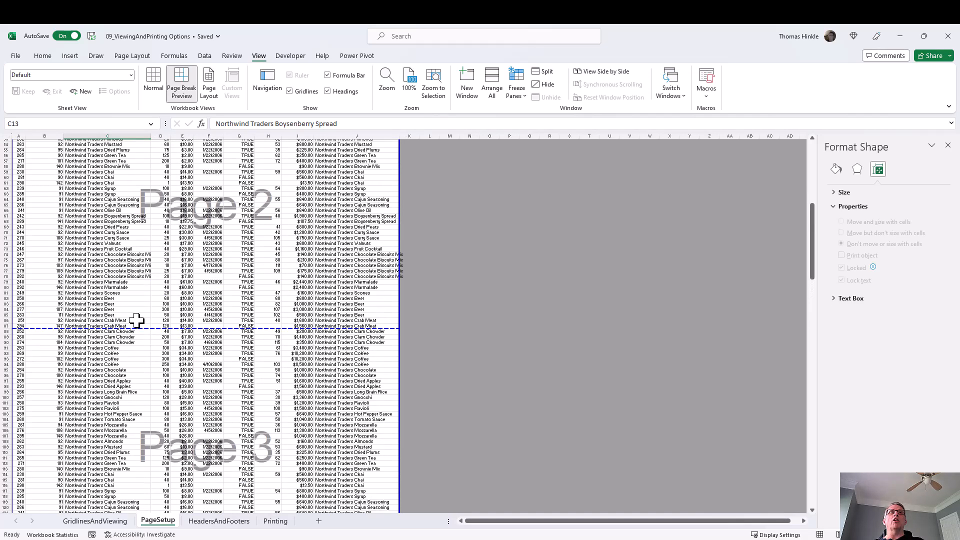
# Insert a manual page break above row 86.
pyautogui.click(19, 319)
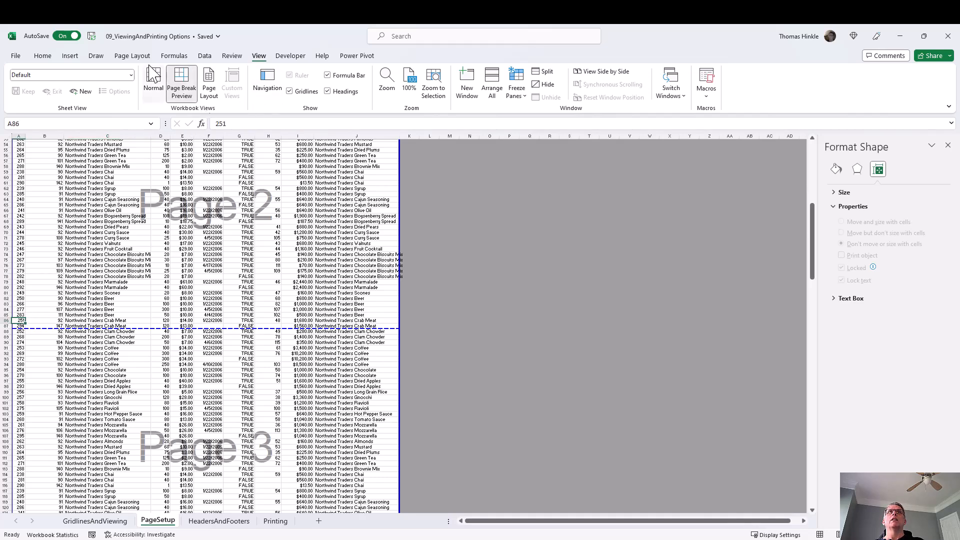
pyautogui.click(133, 56)
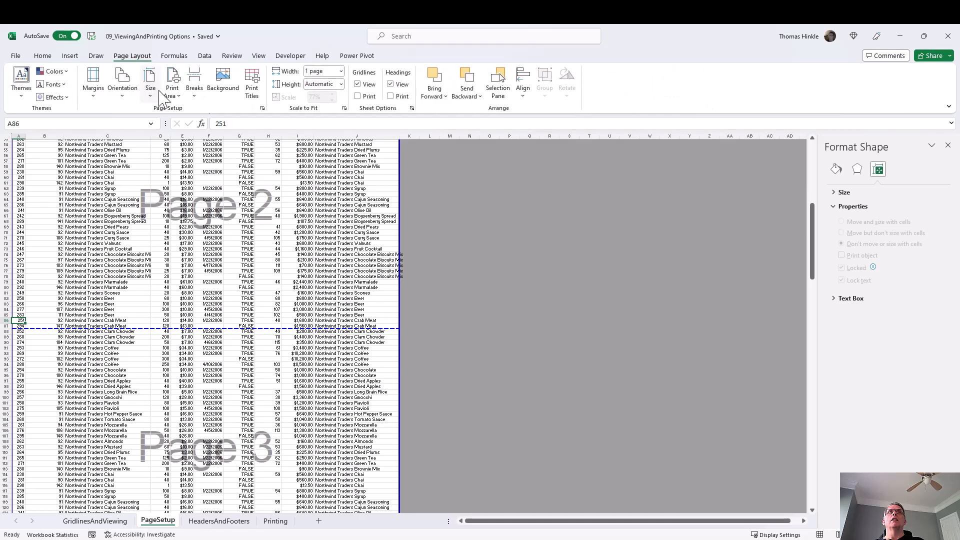
pyautogui.click(194, 85)
pyautogui.click(206, 111)
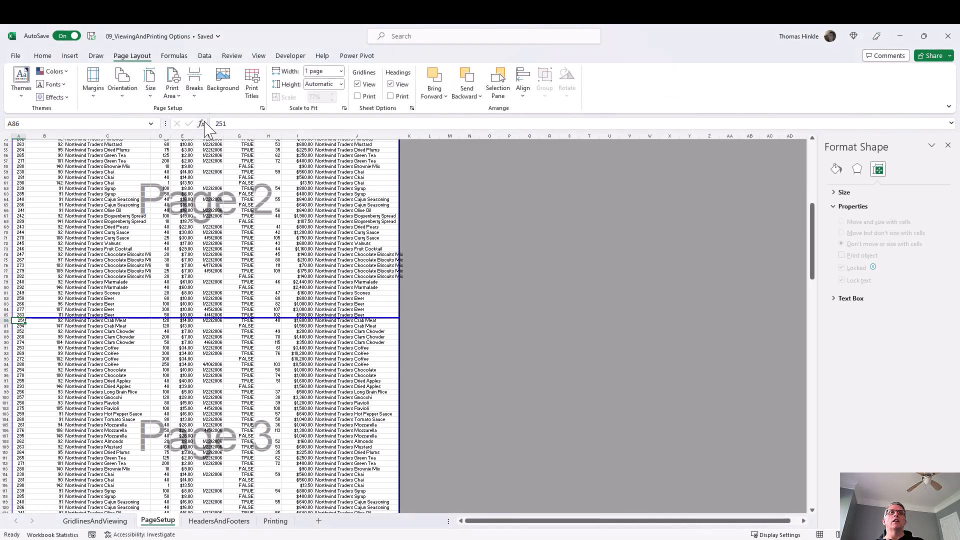
# Insert a manual page break above row 129.
pyautogui.scroll(-6, 142, 250)
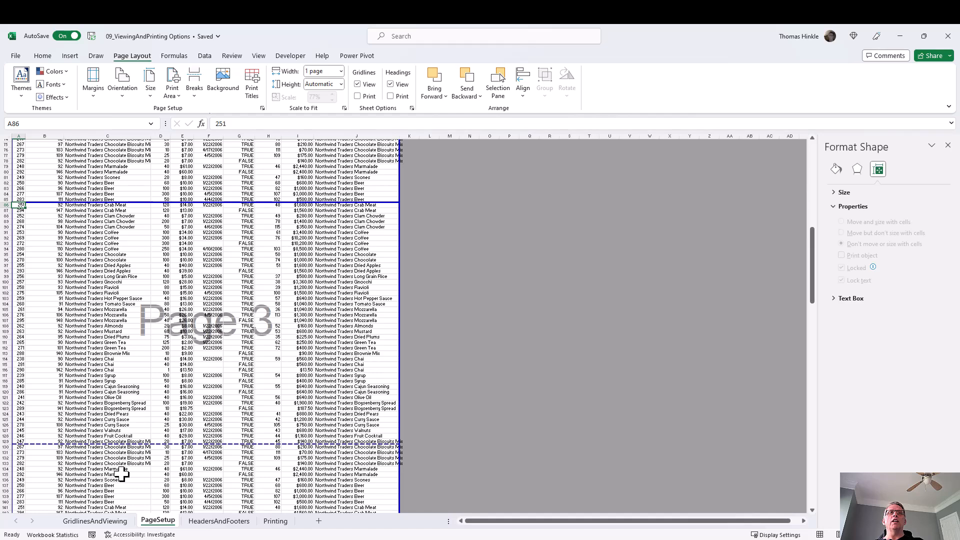
pyautogui.click(118, 453)
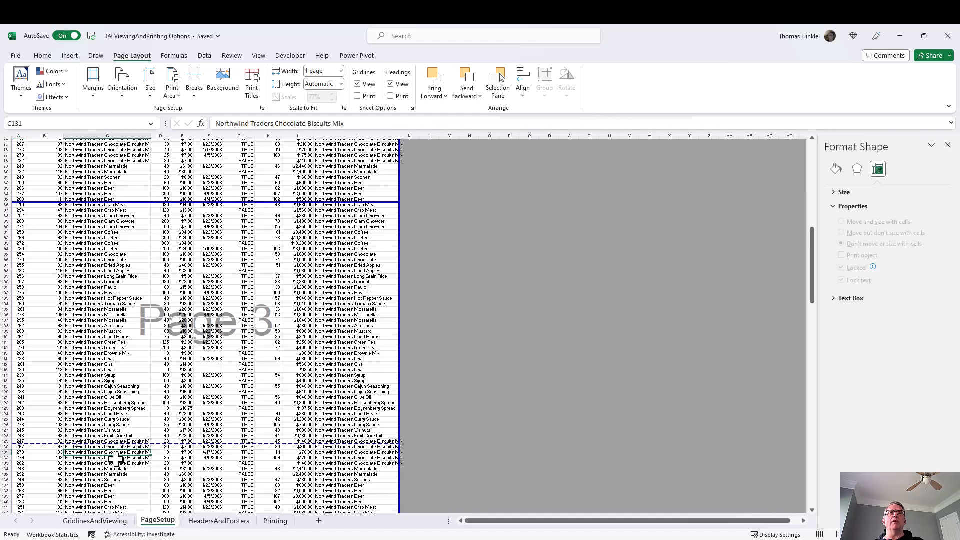
pyautogui.click(21, 442)
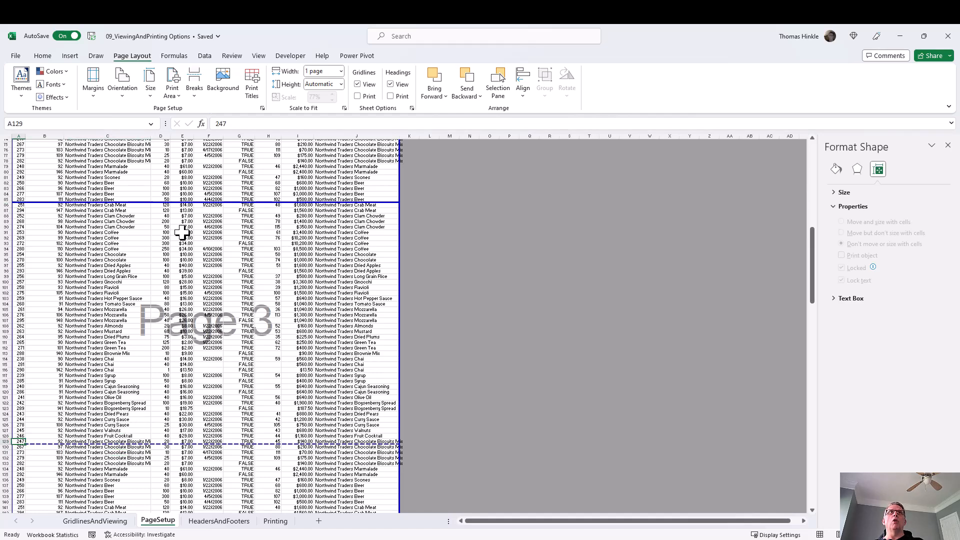
pyautogui.click(196, 93)
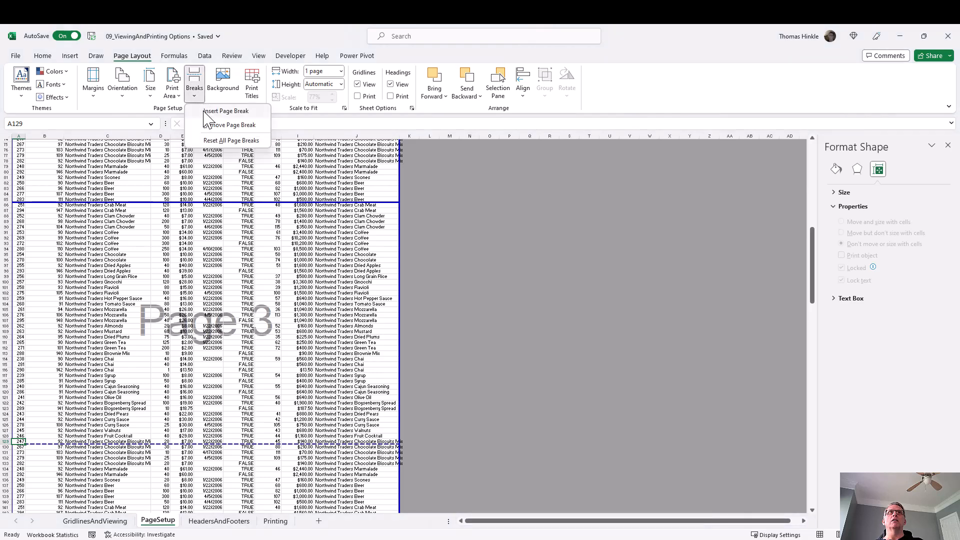
pyautogui.click(202, 110)
# Scroll through the new page breaks and switch back to Normal view.
pyautogui.scroll(-4, 144, 354)
pyautogui.scroll(-8, 144, 353)
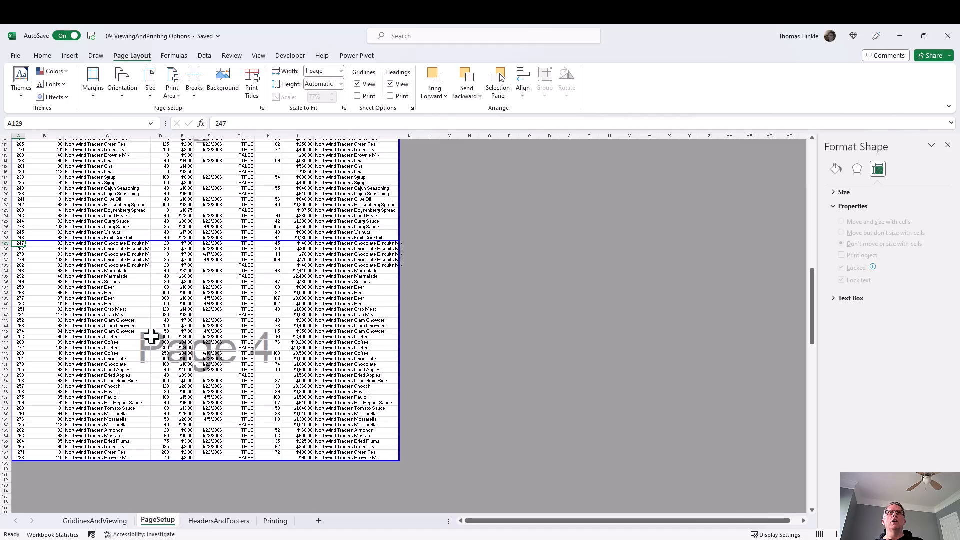
pyautogui.scroll(20, 150, 340)
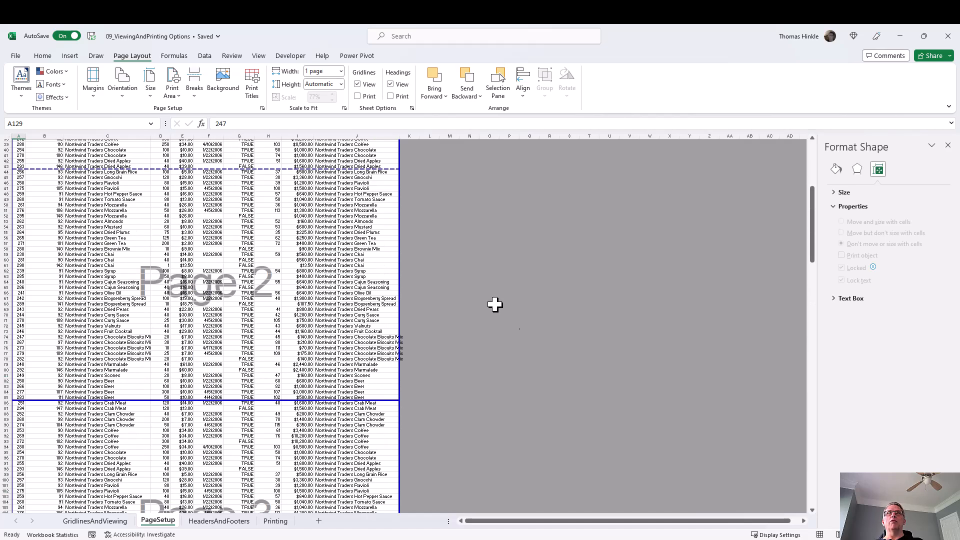
pyautogui.click(819, 535)
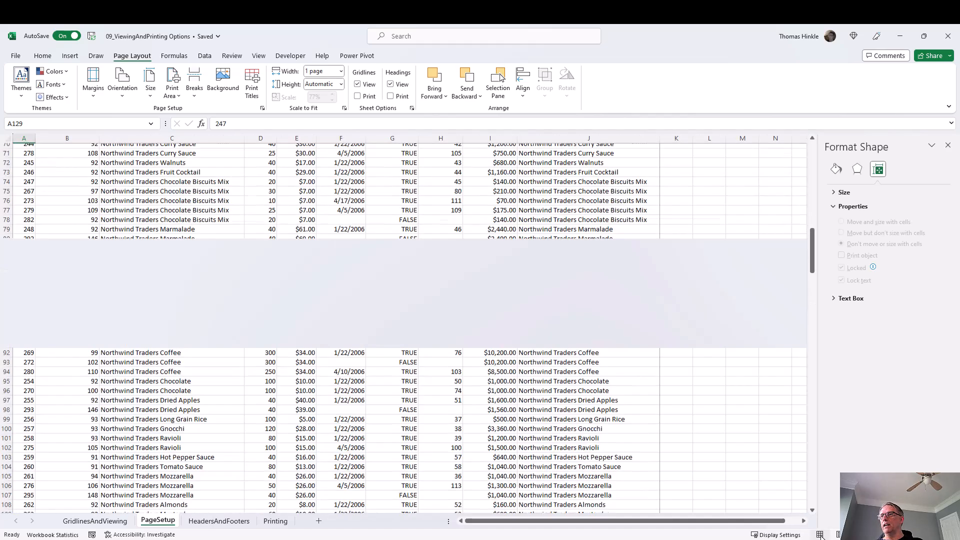
# Open the print preview and page through the printed pages.
pyautogui.click(16, 56)
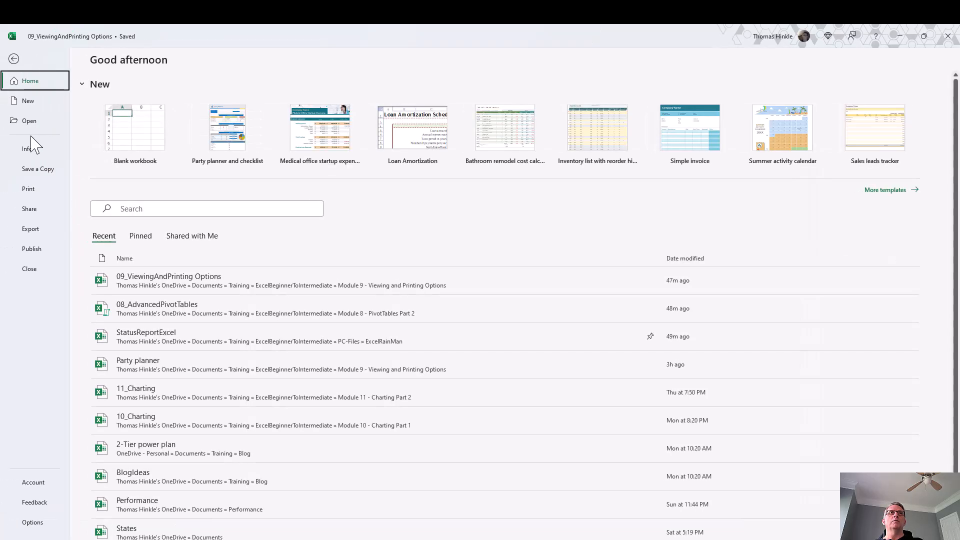
pyautogui.click(36, 193)
pyautogui.scroll(-1, 603, 248)
pyautogui.scroll(-1, 602, 248)
pyautogui.scroll(-1, 602, 249)
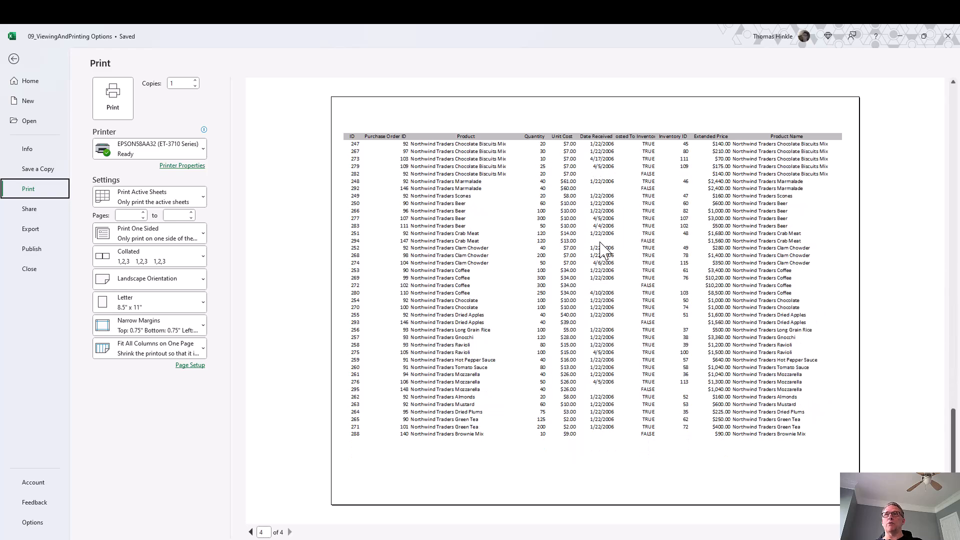
pyautogui.scroll(3, 602, 248)
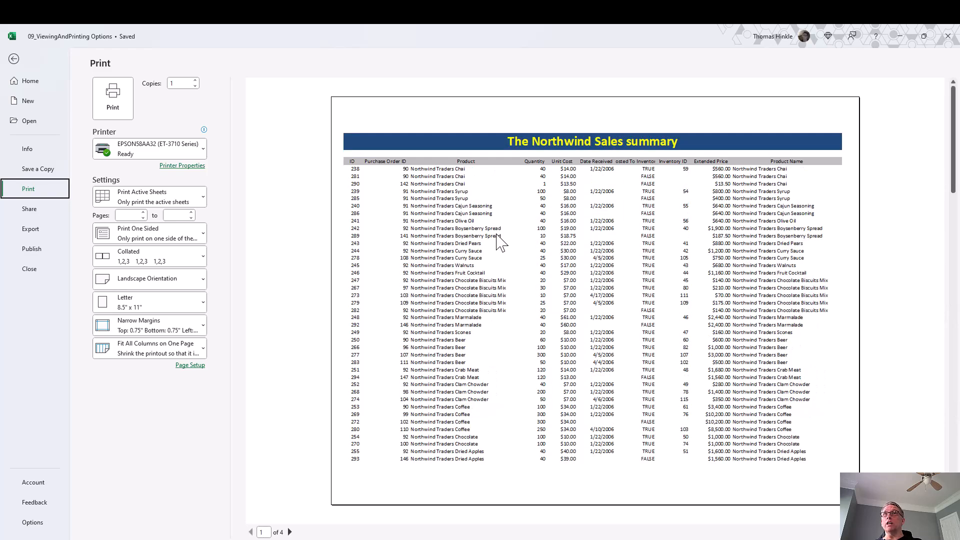